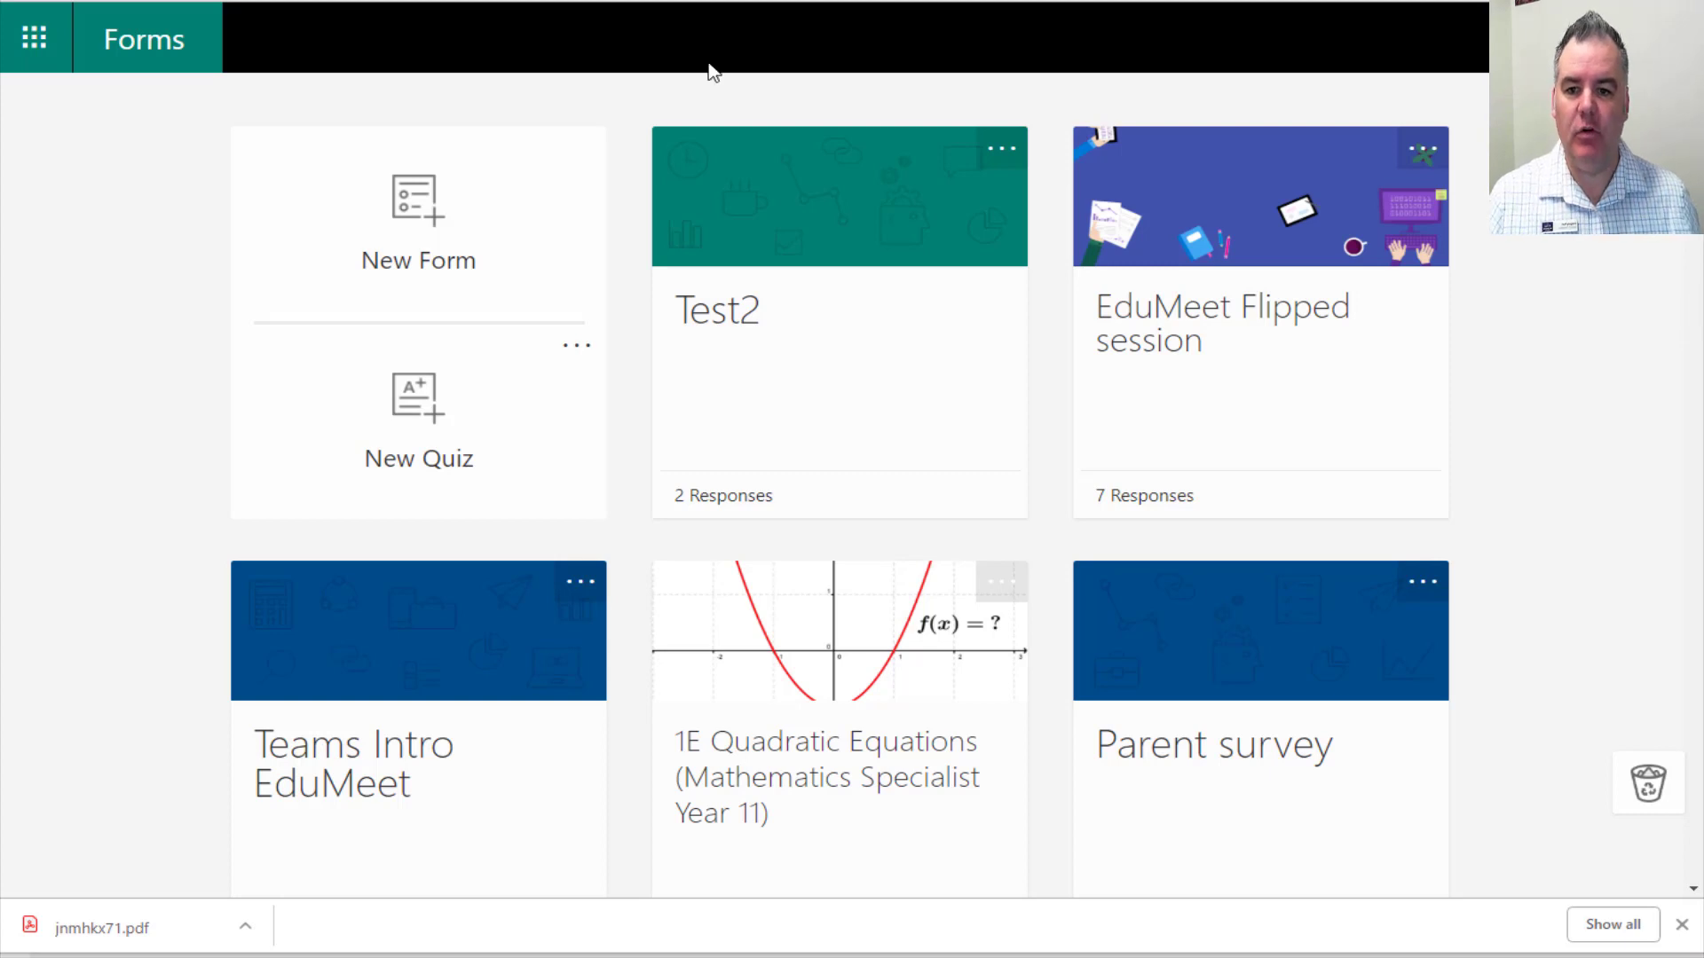
# Create a new blank quiz from the Forms home page
pyautogui.click(404, 407)
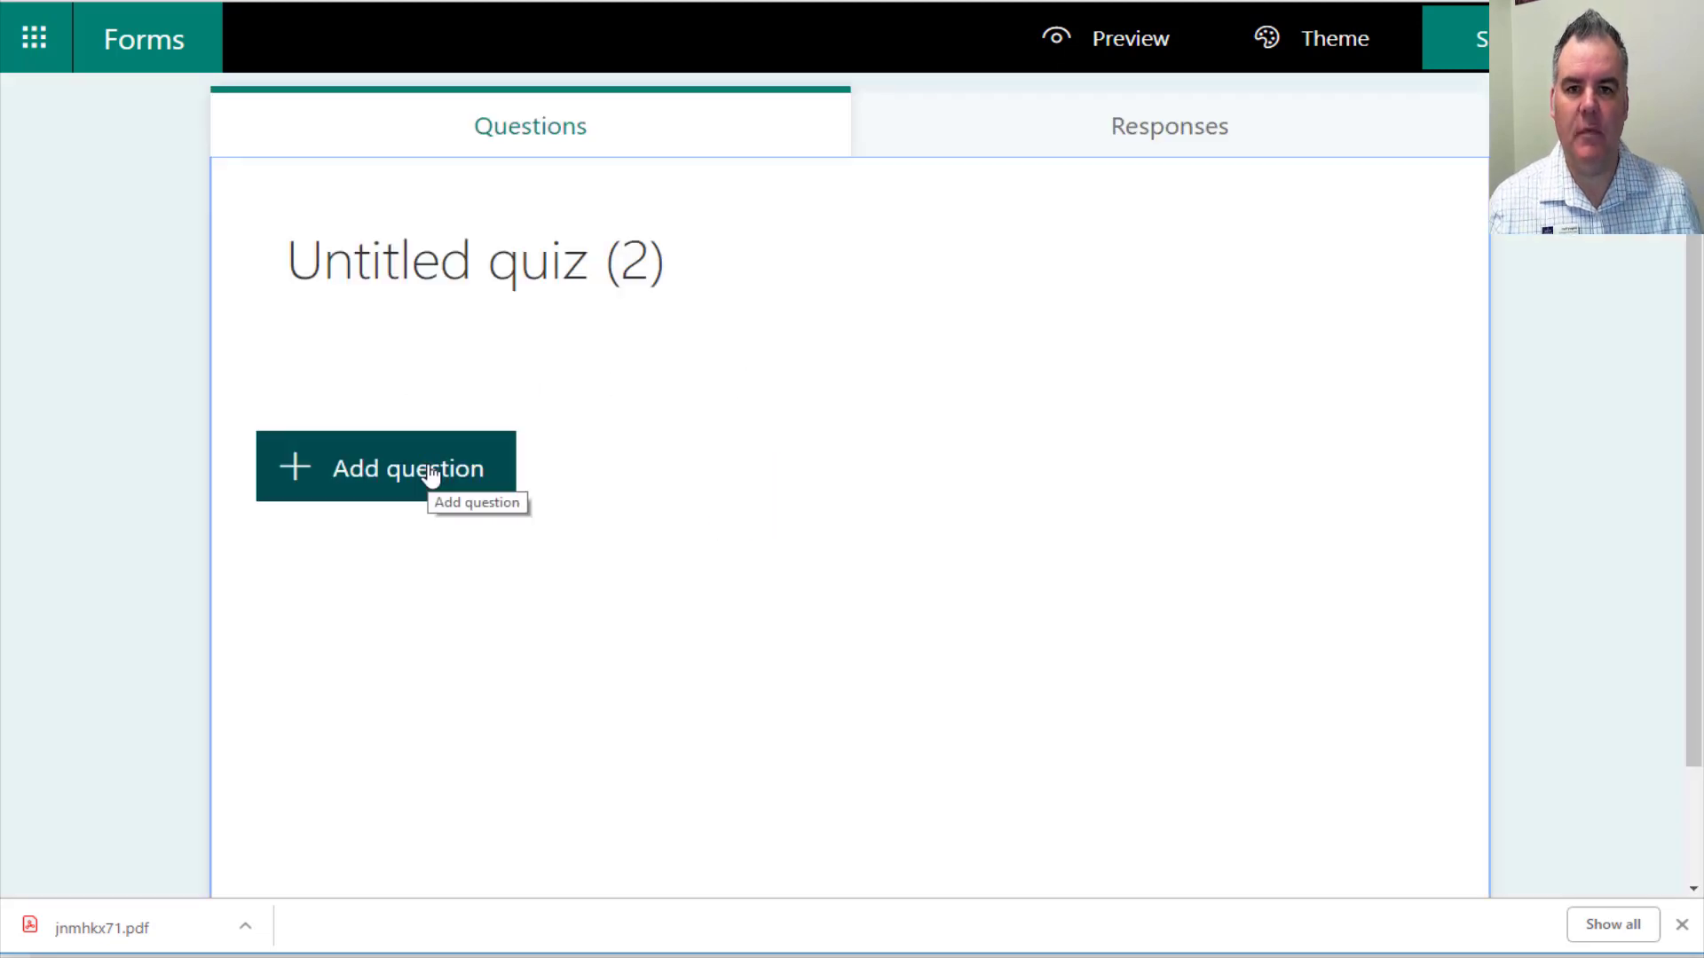
# Add a Choice question and enable Math equation entry for it
pyautogui.click(428, 473)
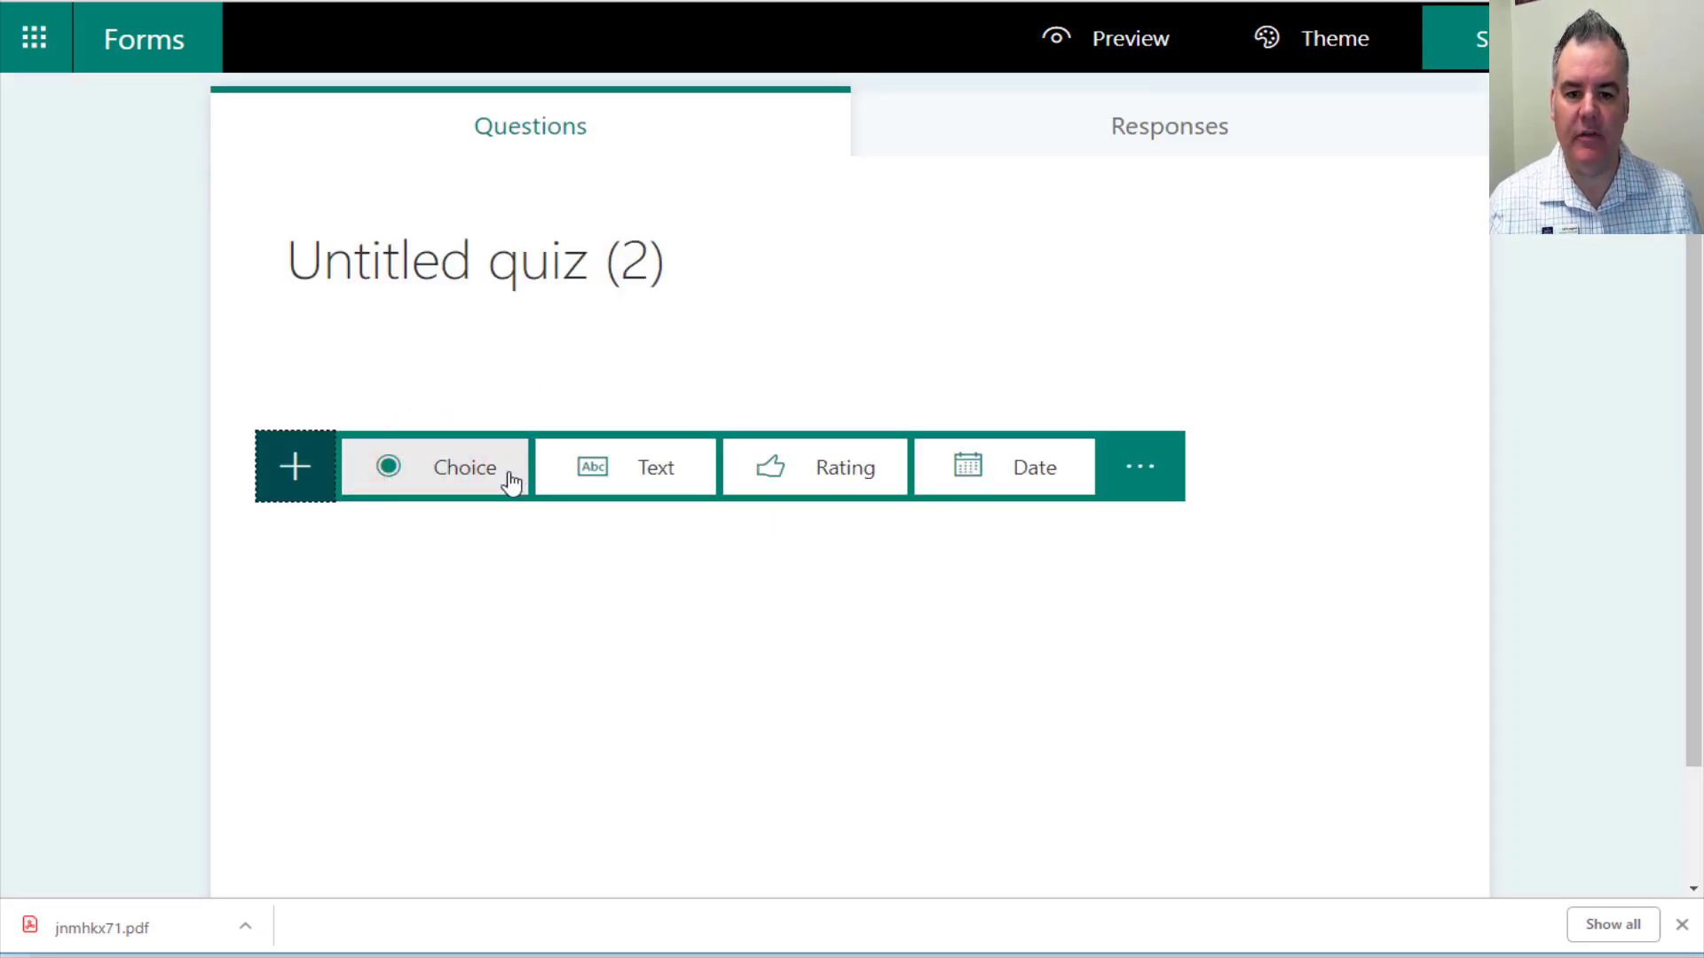
pyautogui.click(469, 483)
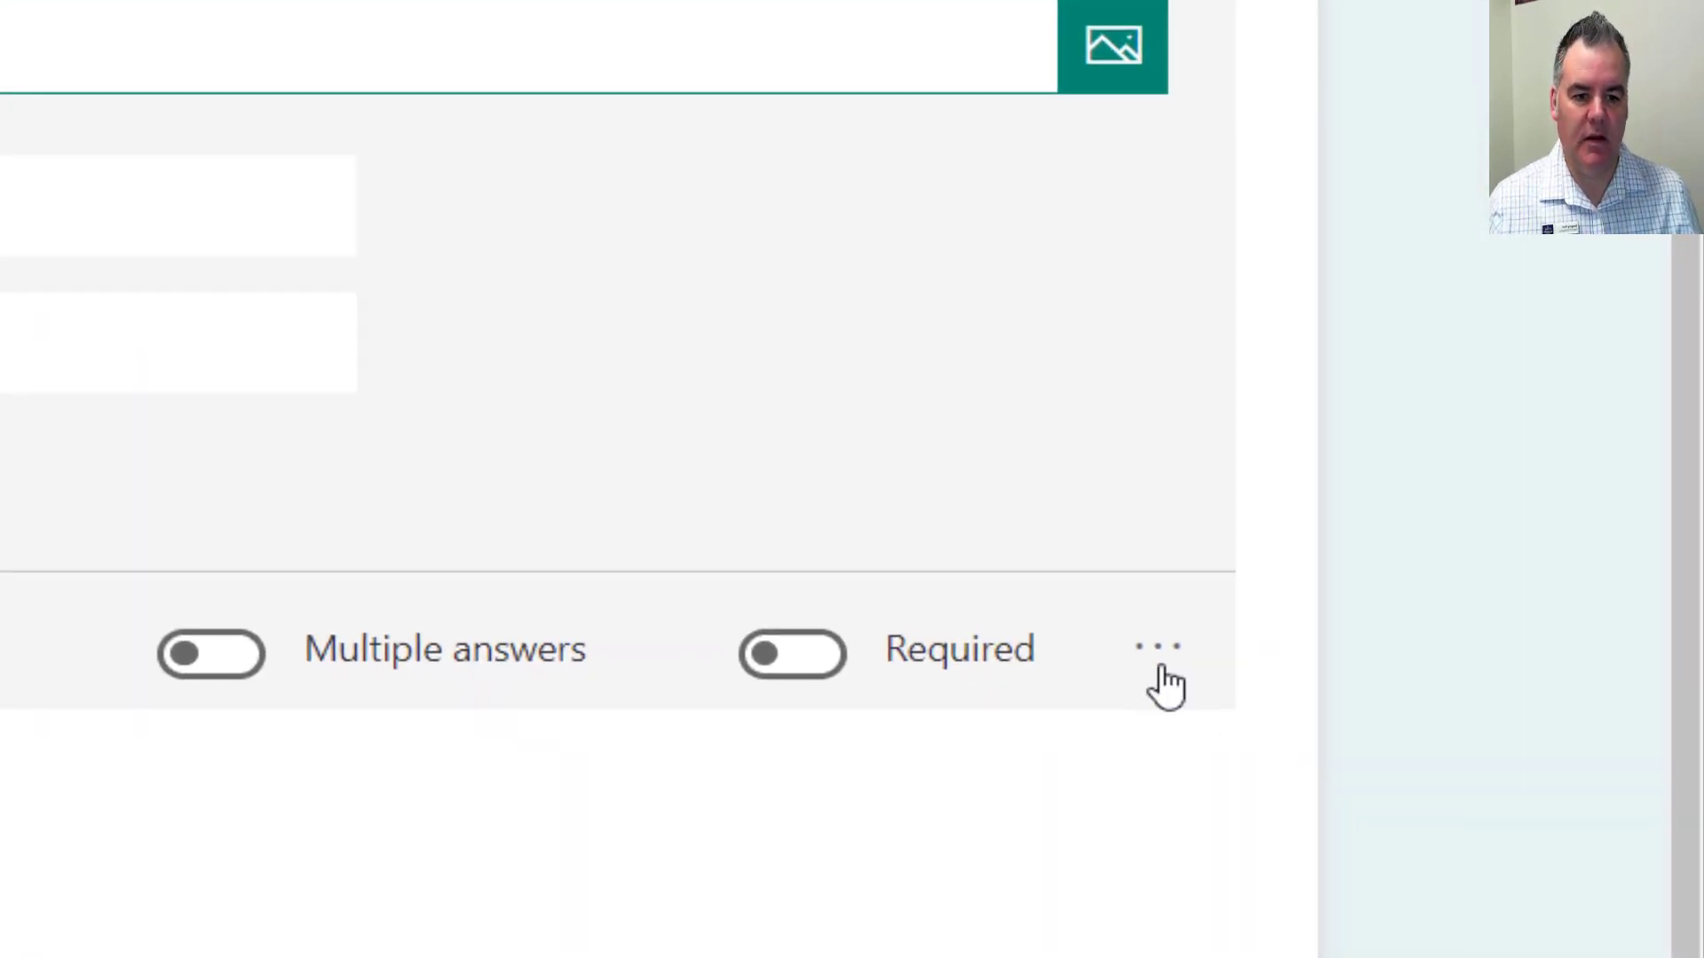
pyautogui.click(1161, 652)
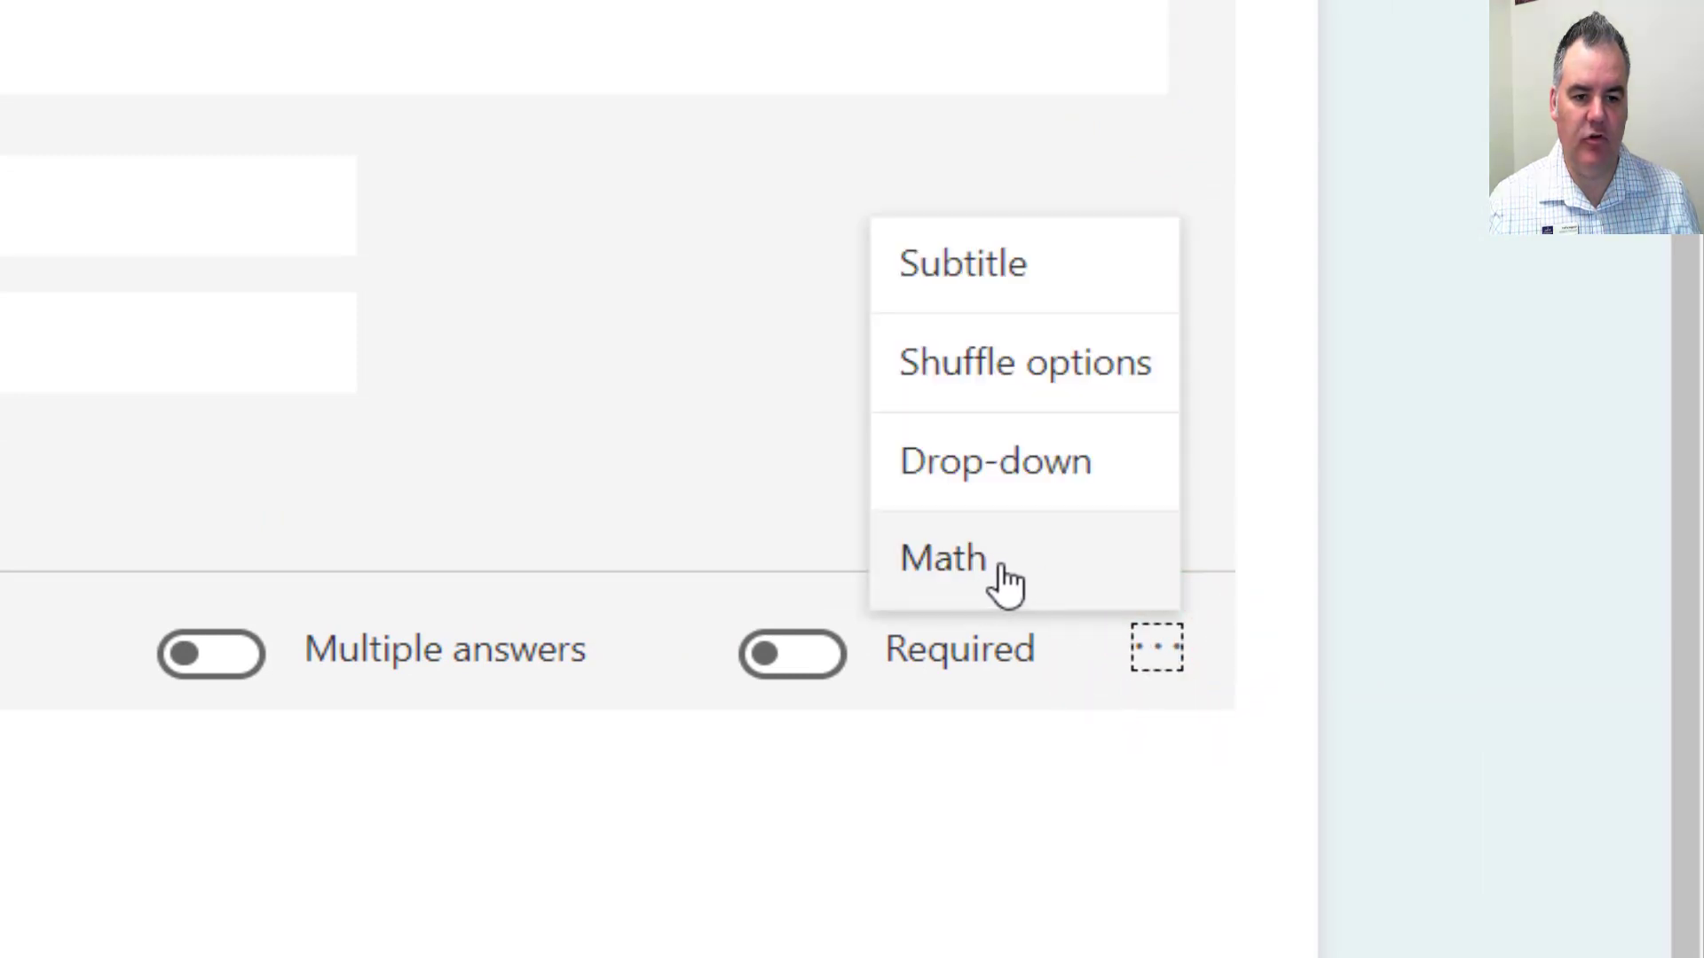
pyautogui.click(1001, 566)
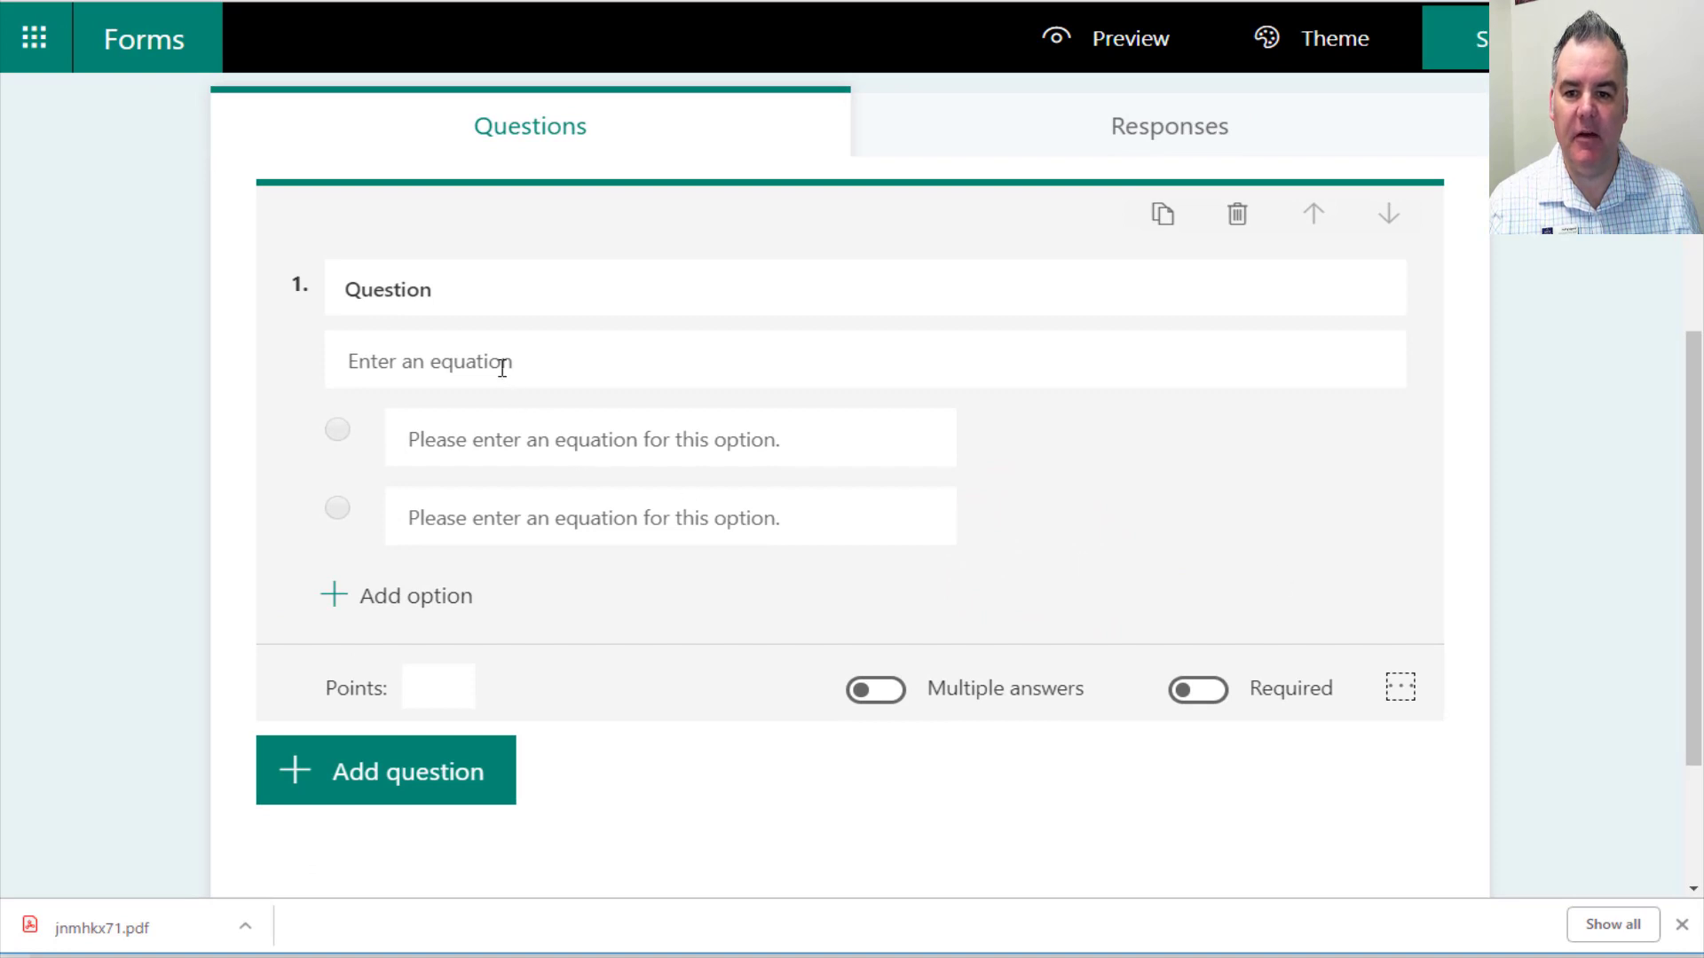
# Replace the placeholder title with 'Solve this equation' and focus the equation field
pyautogui.click(386, 285)
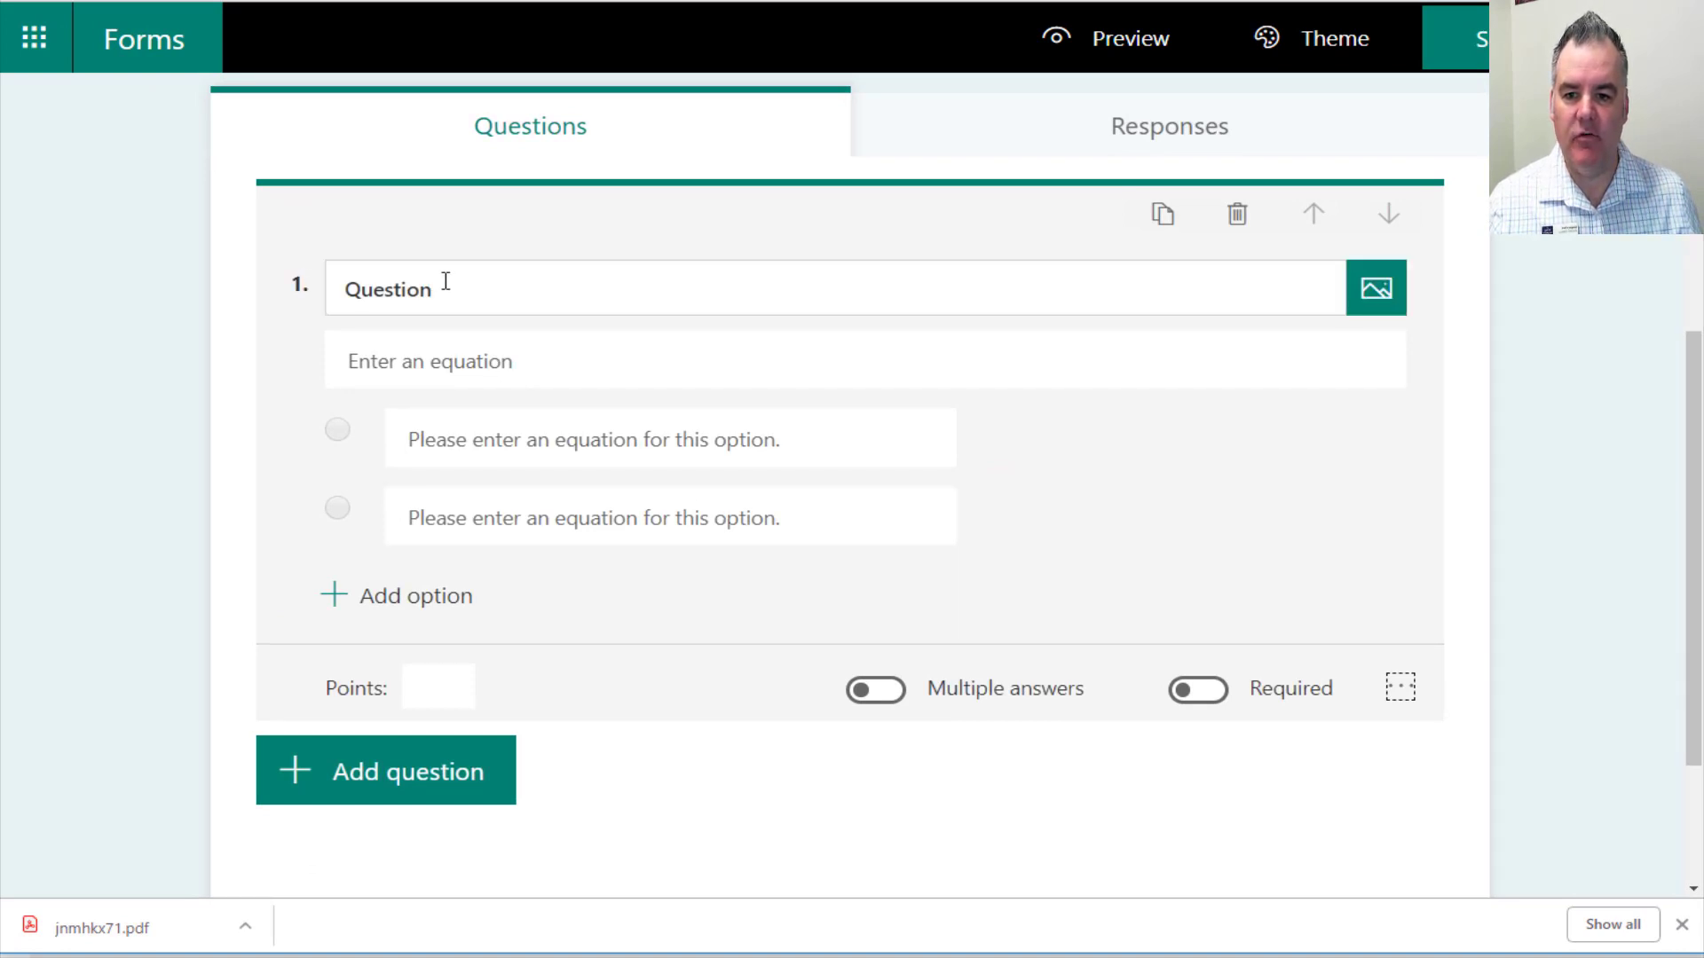
pyautogui.click(421, 288)
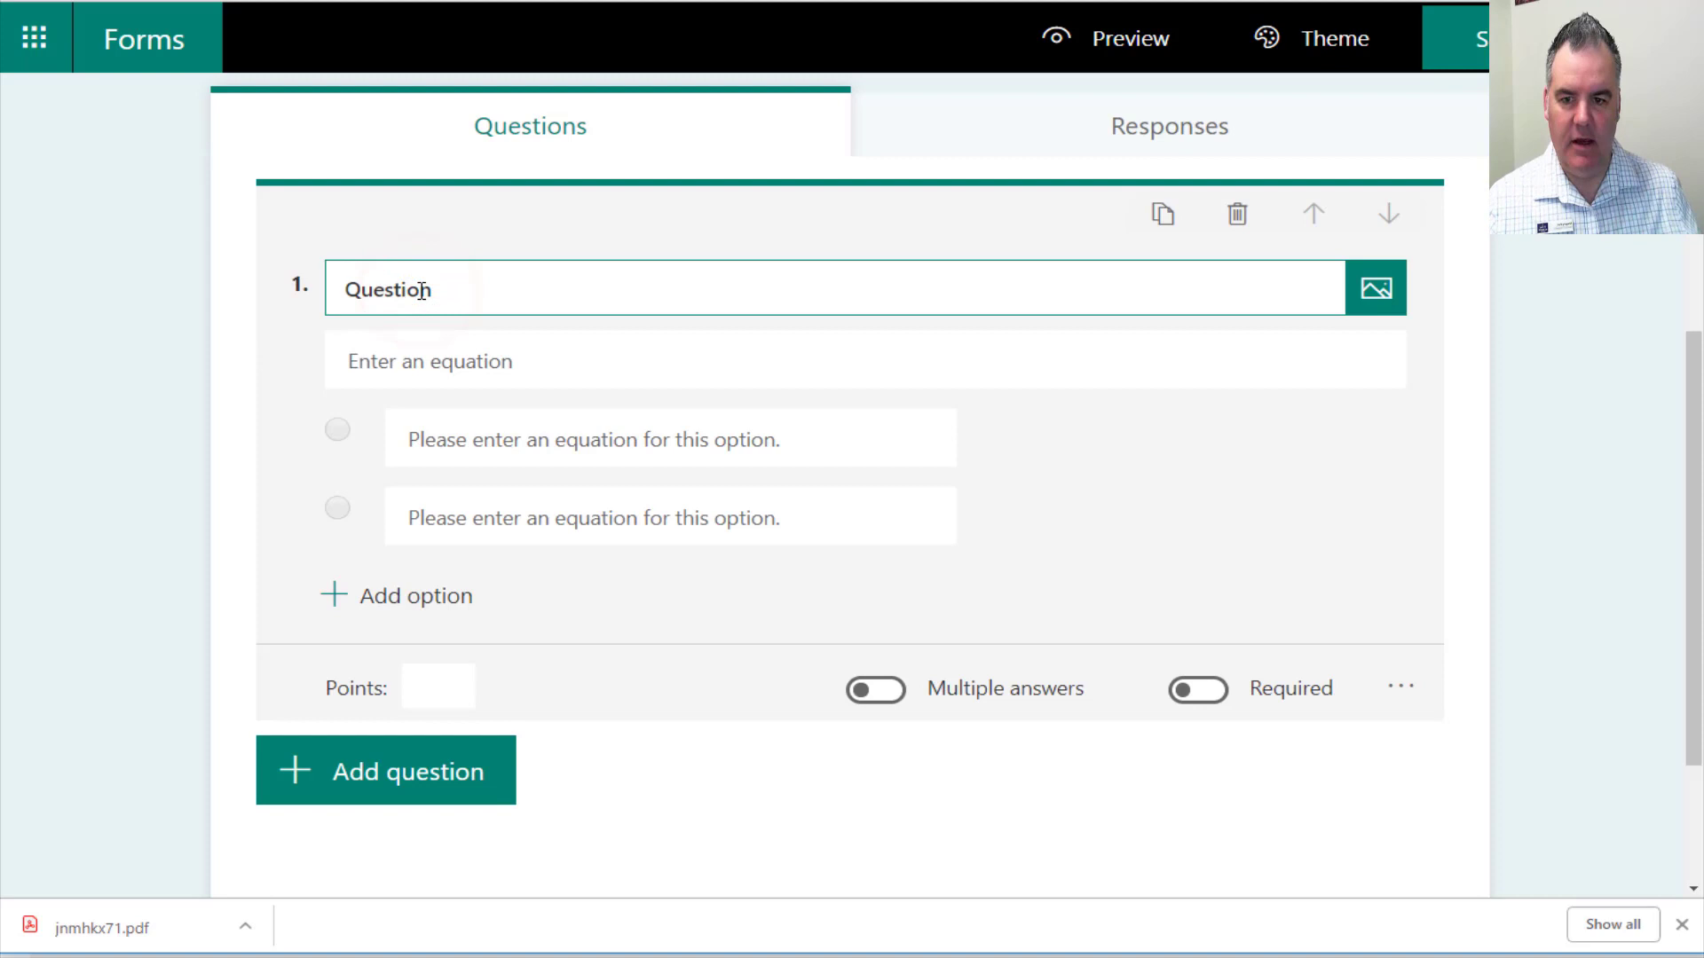
pyautogui.moveTo(456, 288); pyautogui.dragTo(272, 295)
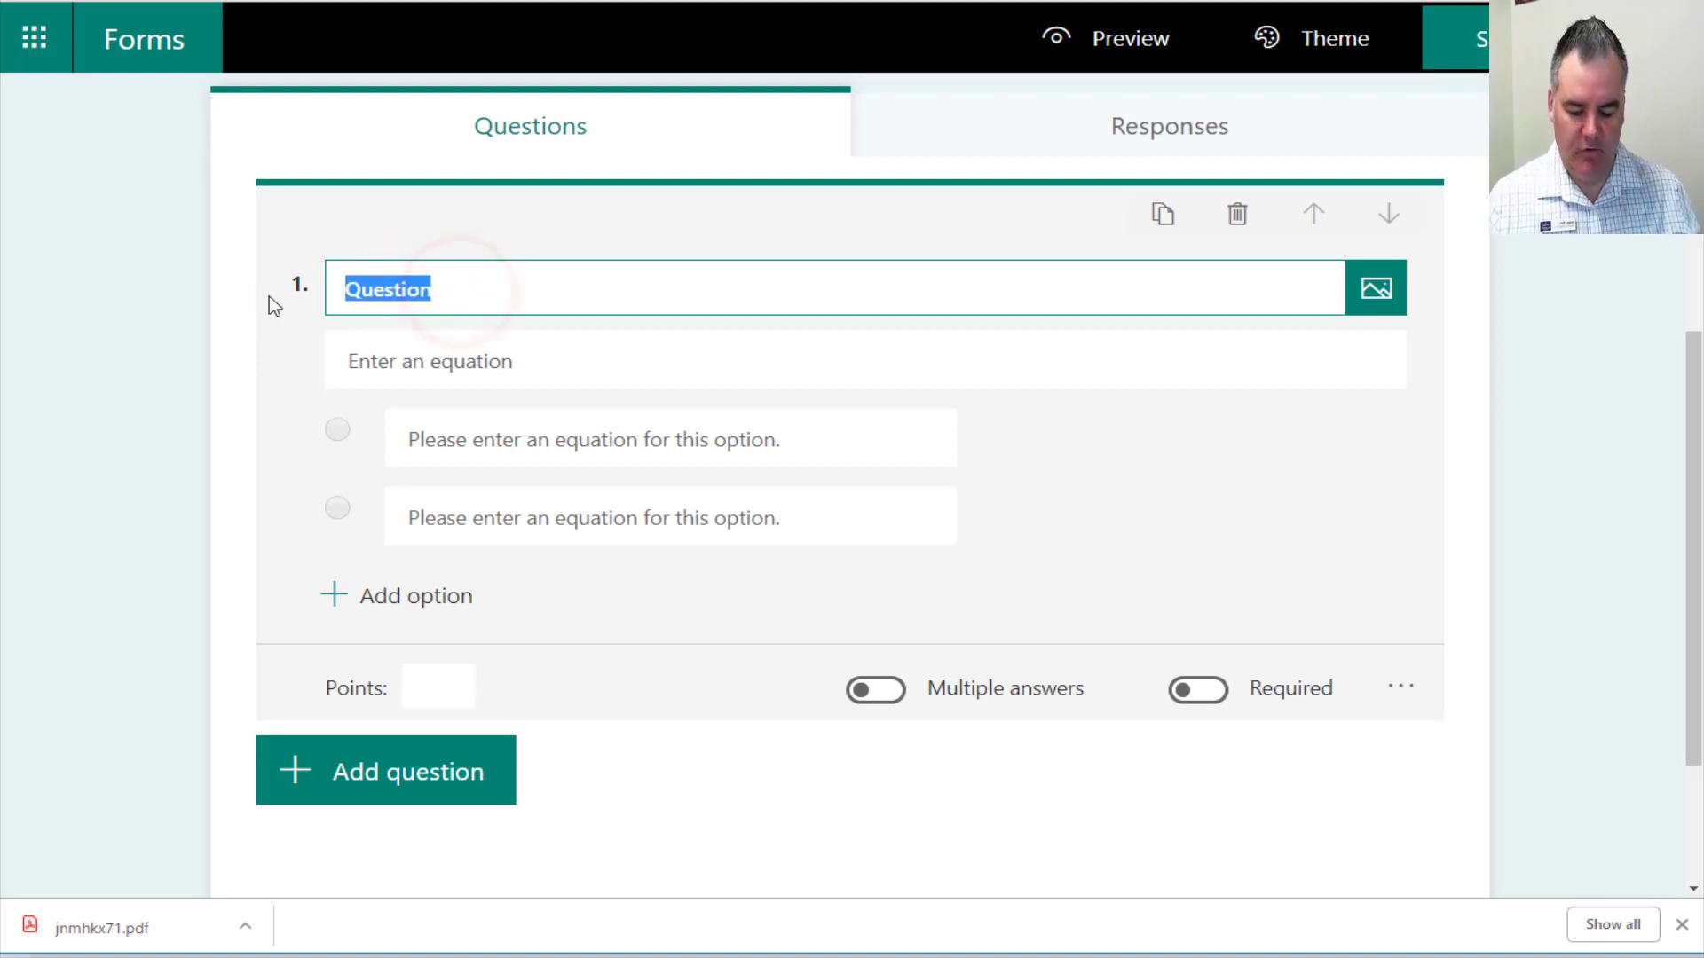
pyautogui.write('S')
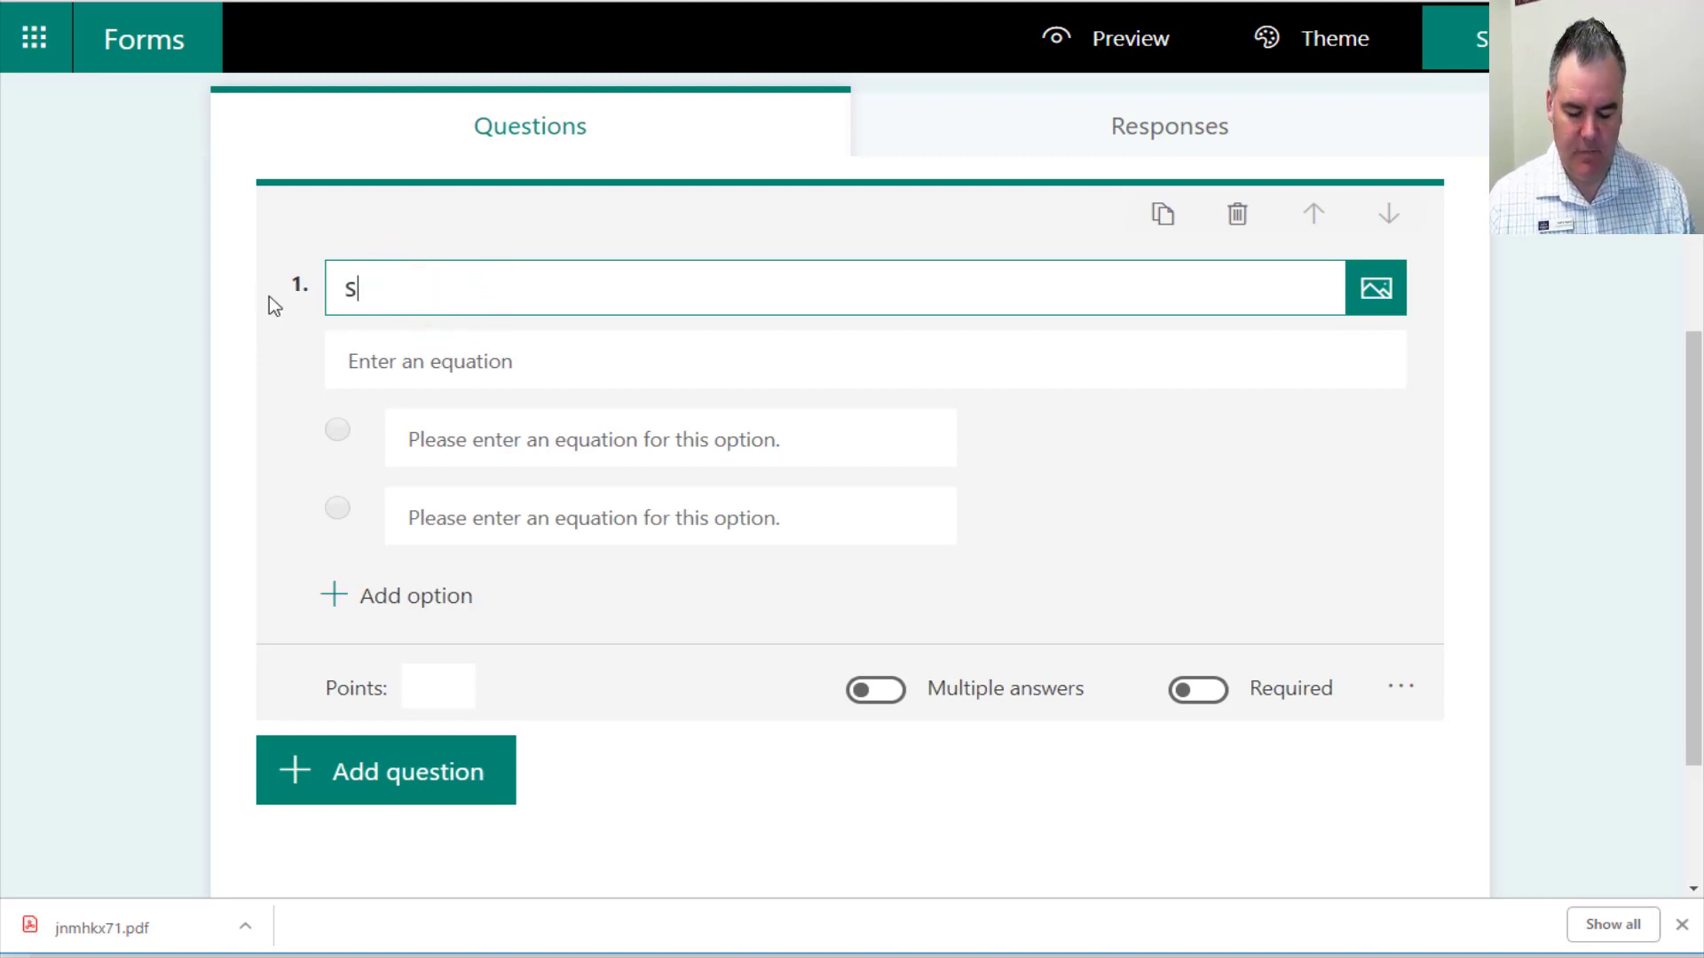
pyautogui.write('olve this e')
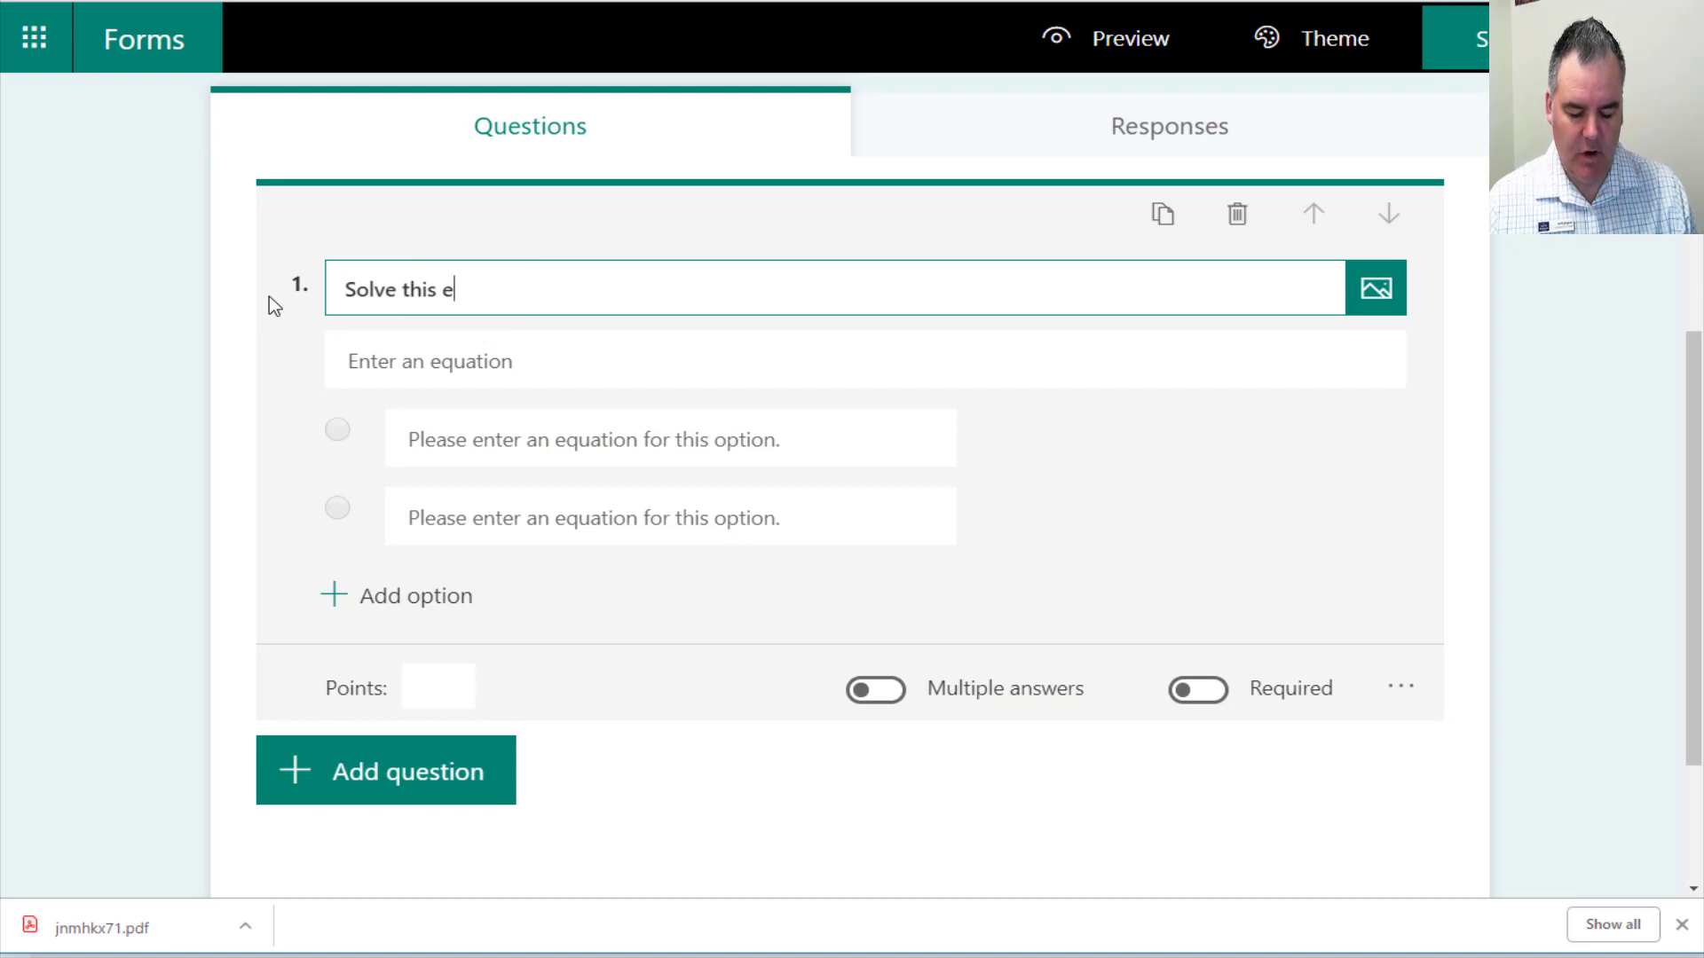
pyautogui.write('quation')
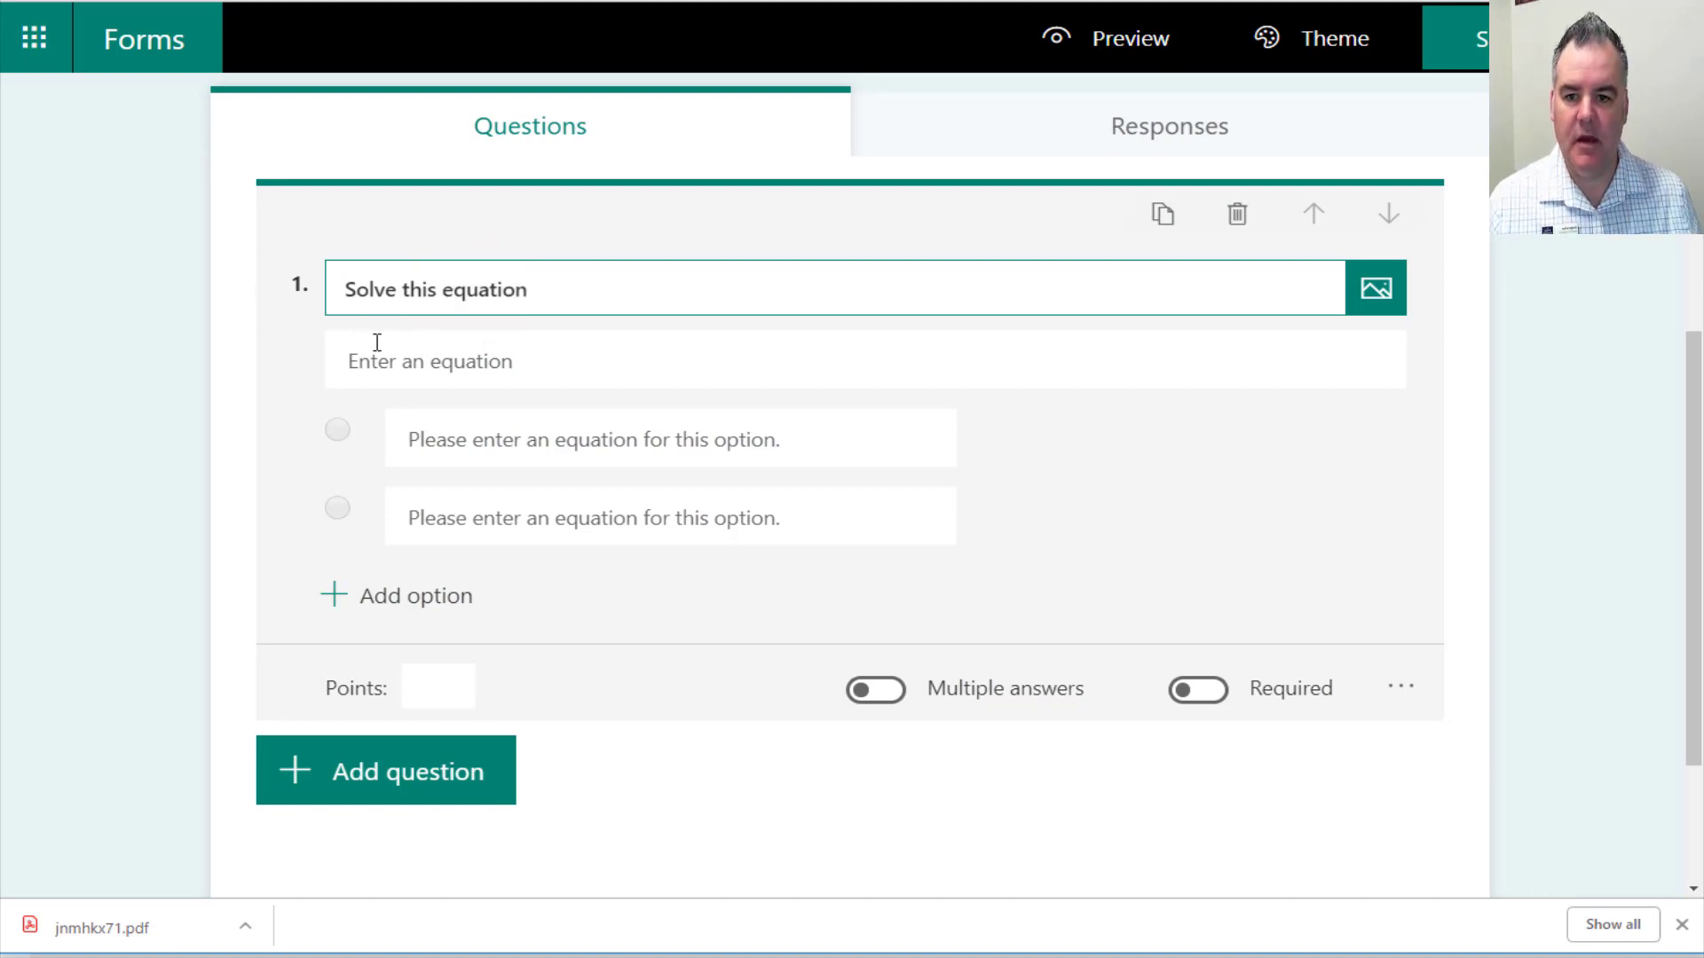
pyautogui.click(379, 351)
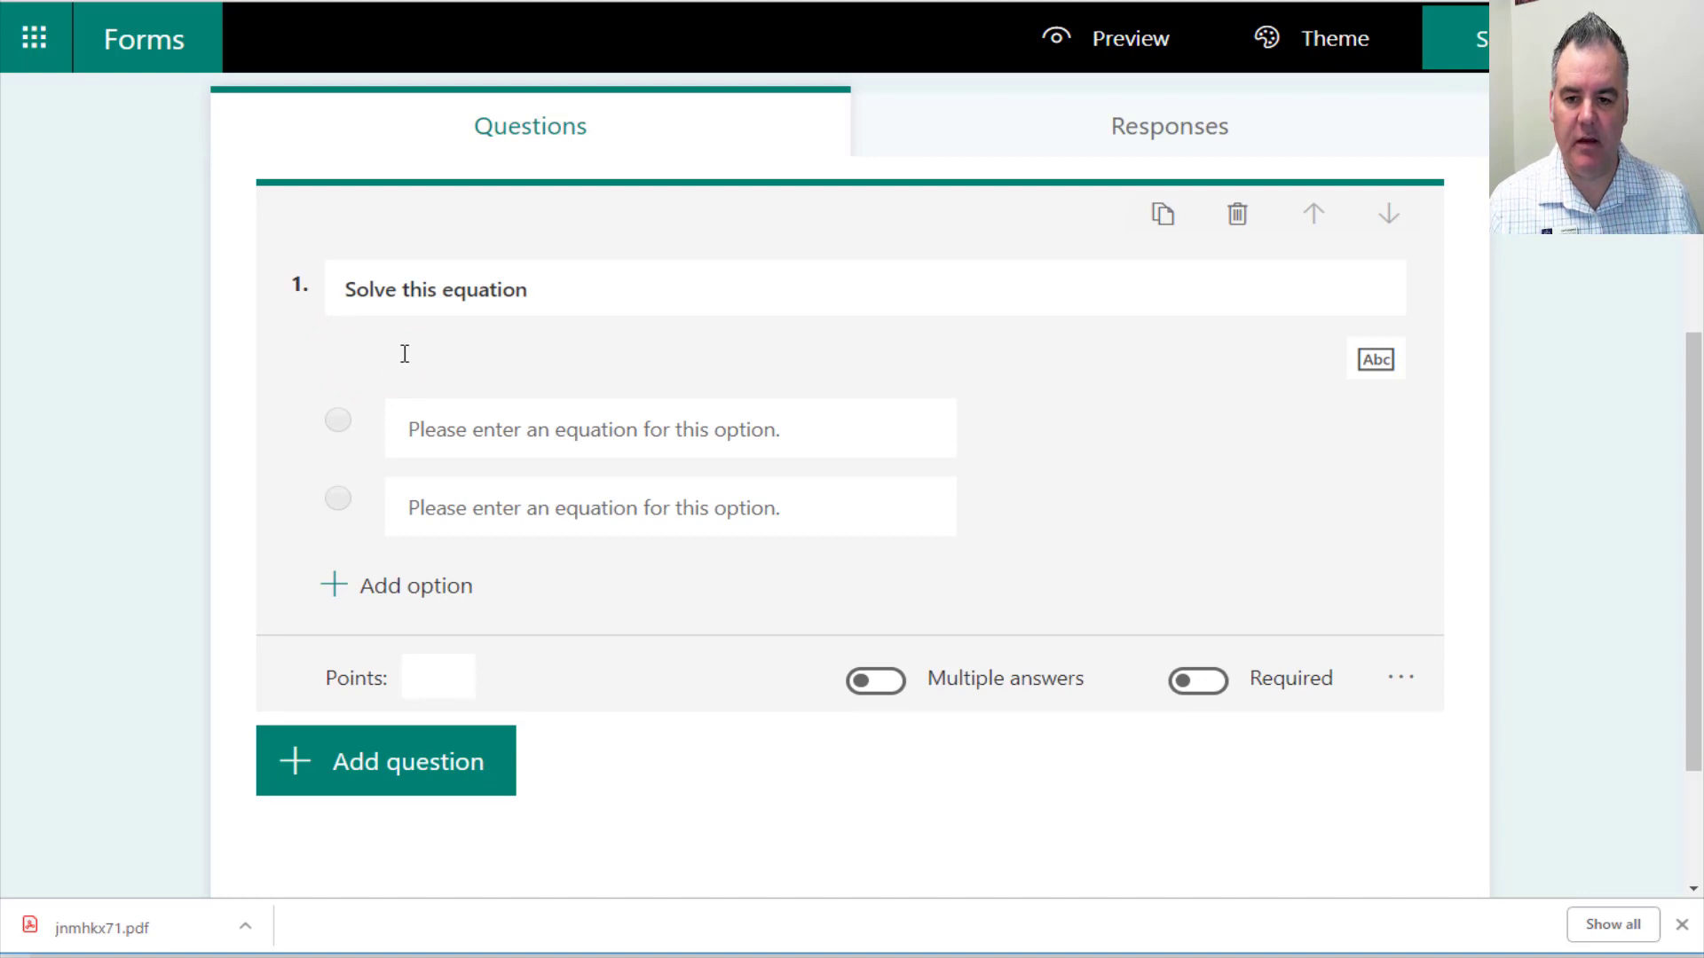
# Enter the equation 2x − 1 = 5 and confirm it to get suggested results
pyautogui.click(403, 353)
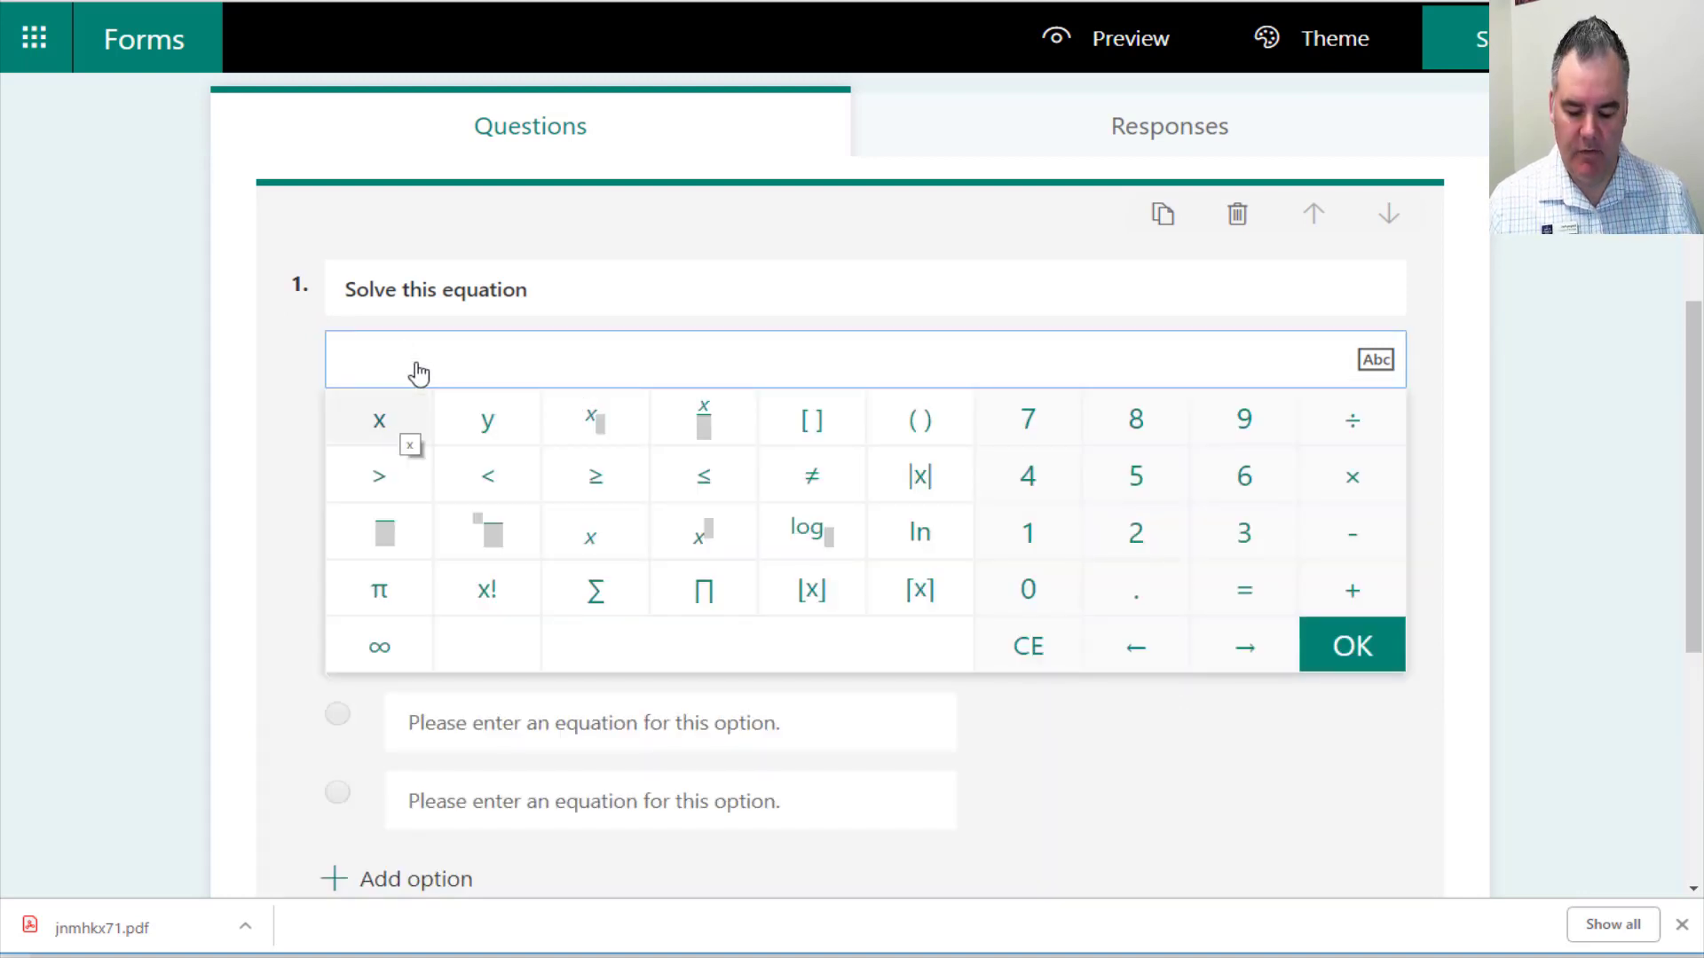
pyautogui.write('2')
pyautogui.click(376, 418)
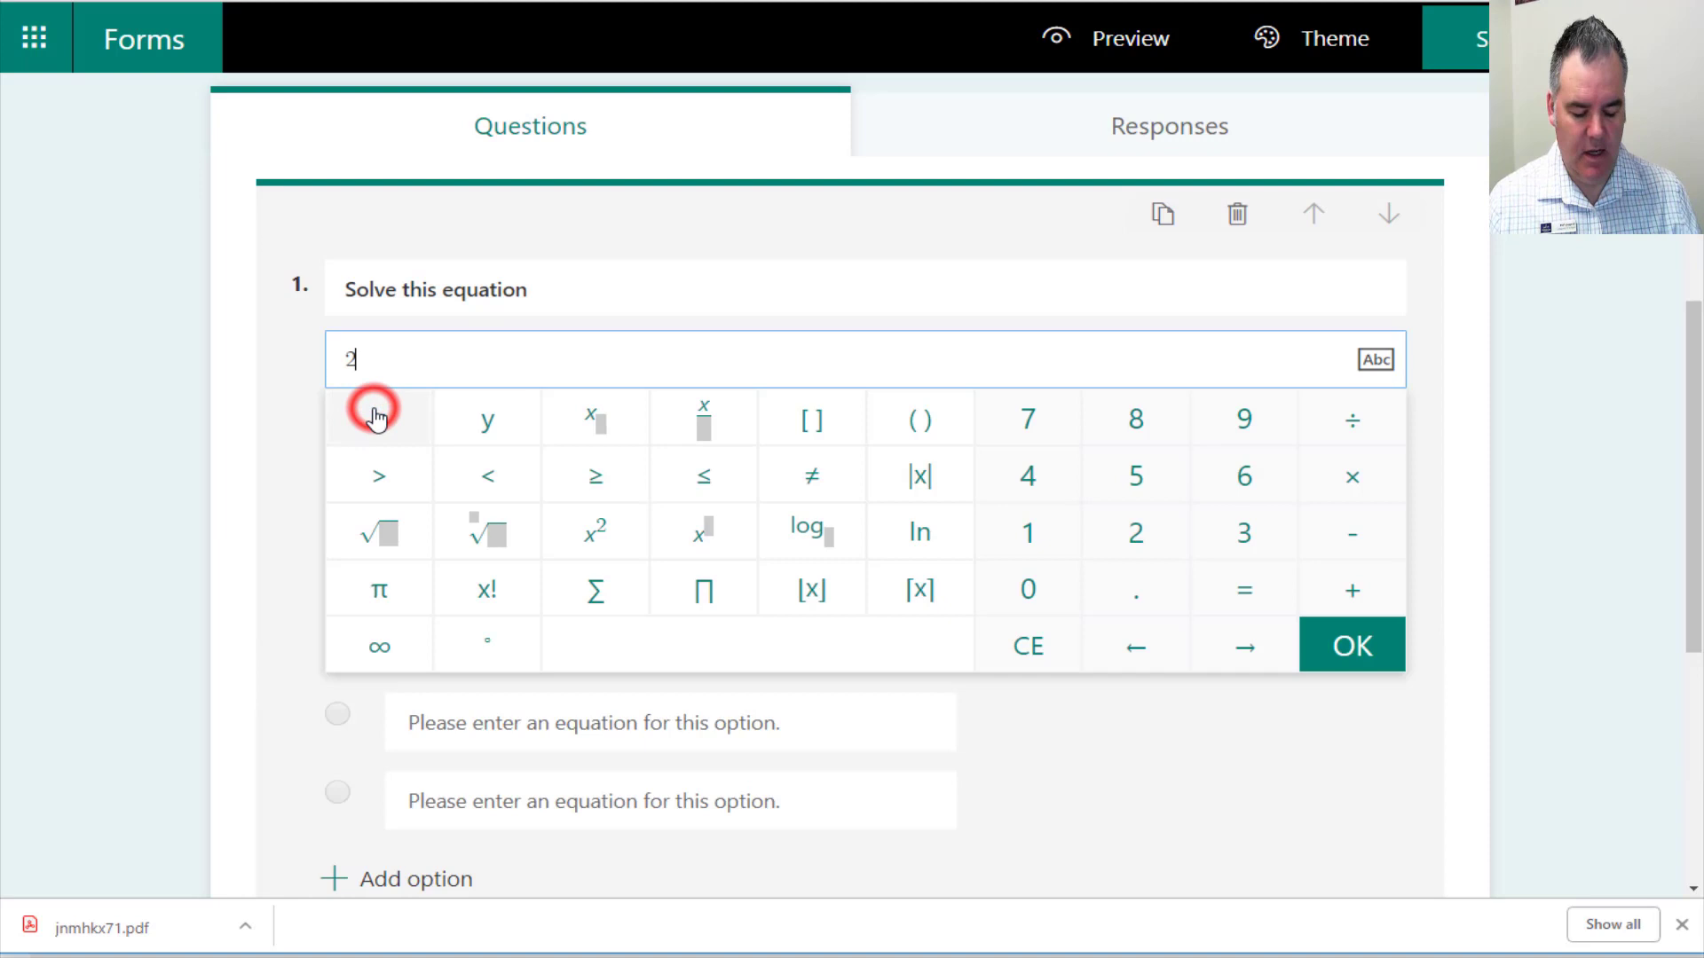
pyautogui.write('-1=')
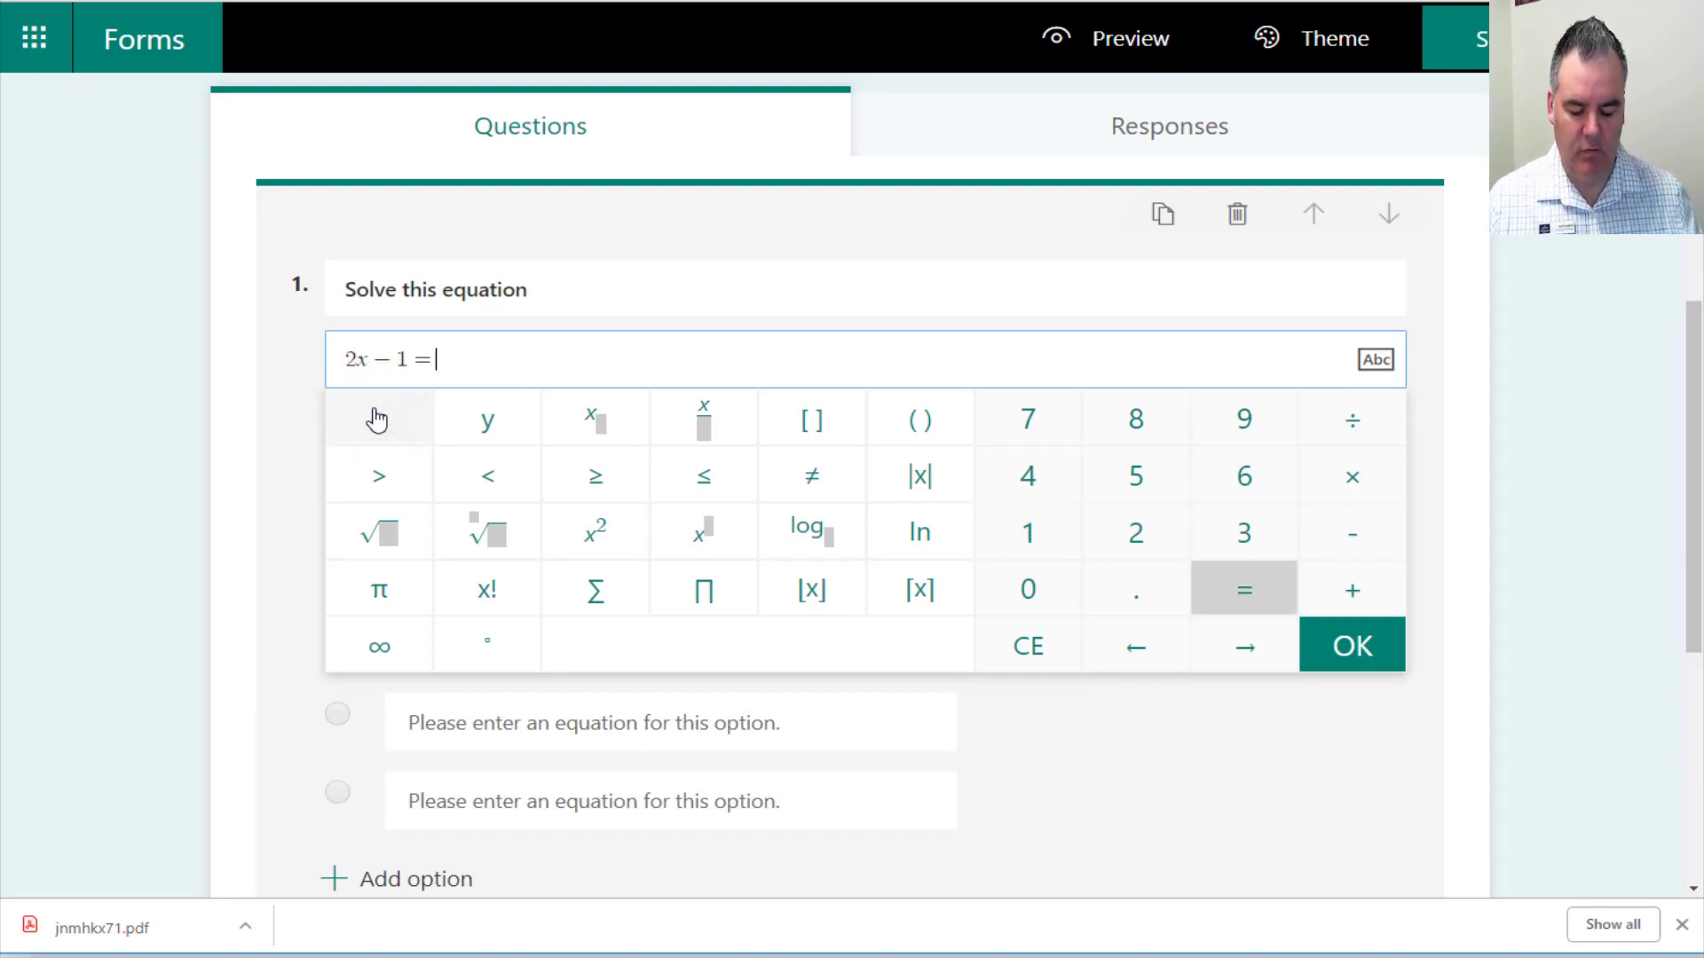
pyautogui.write('5')
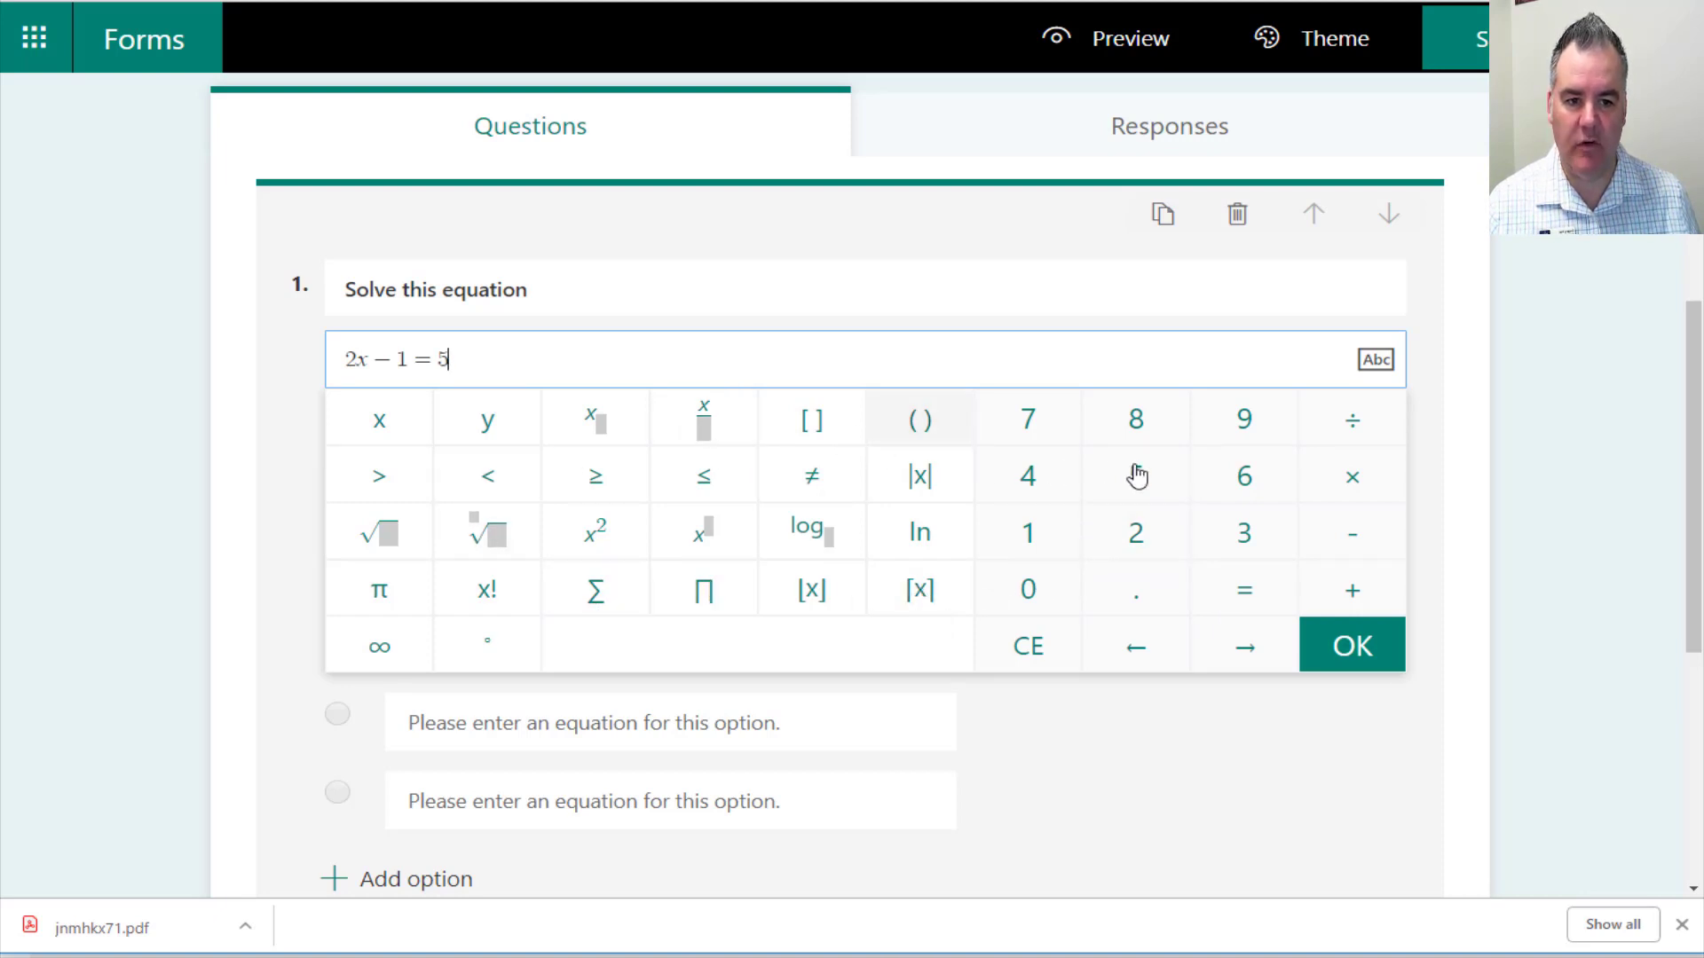
pyautogui.click(1347, 648)
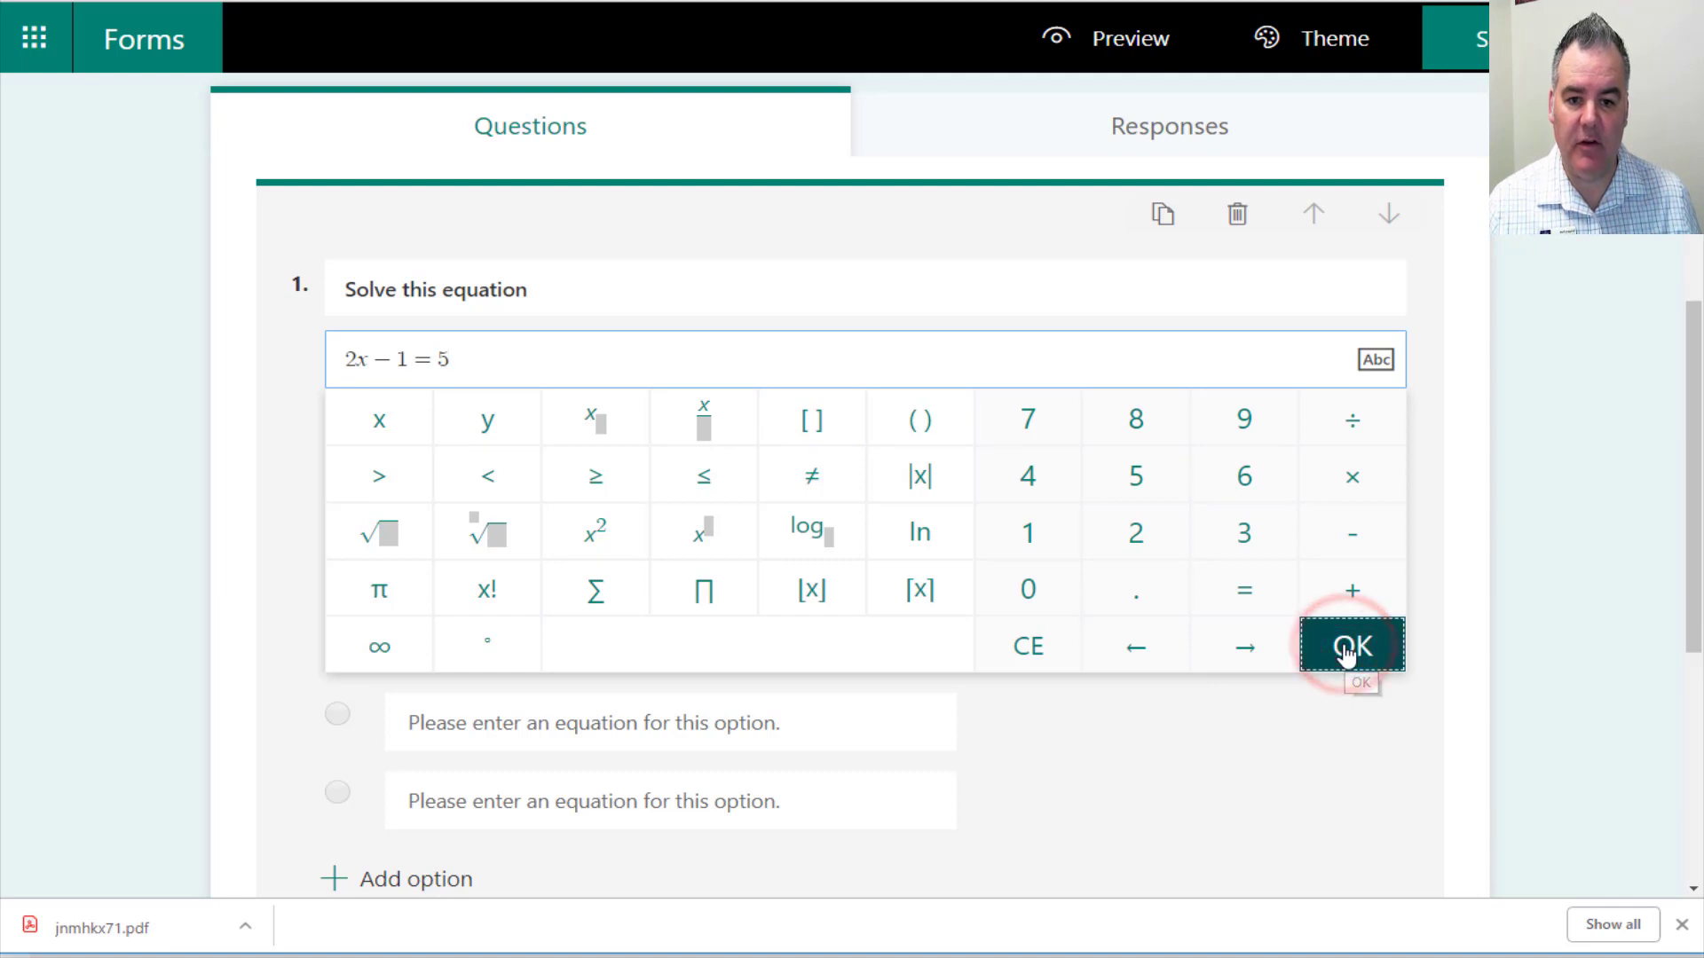
pyautogui.click(1348, 649)
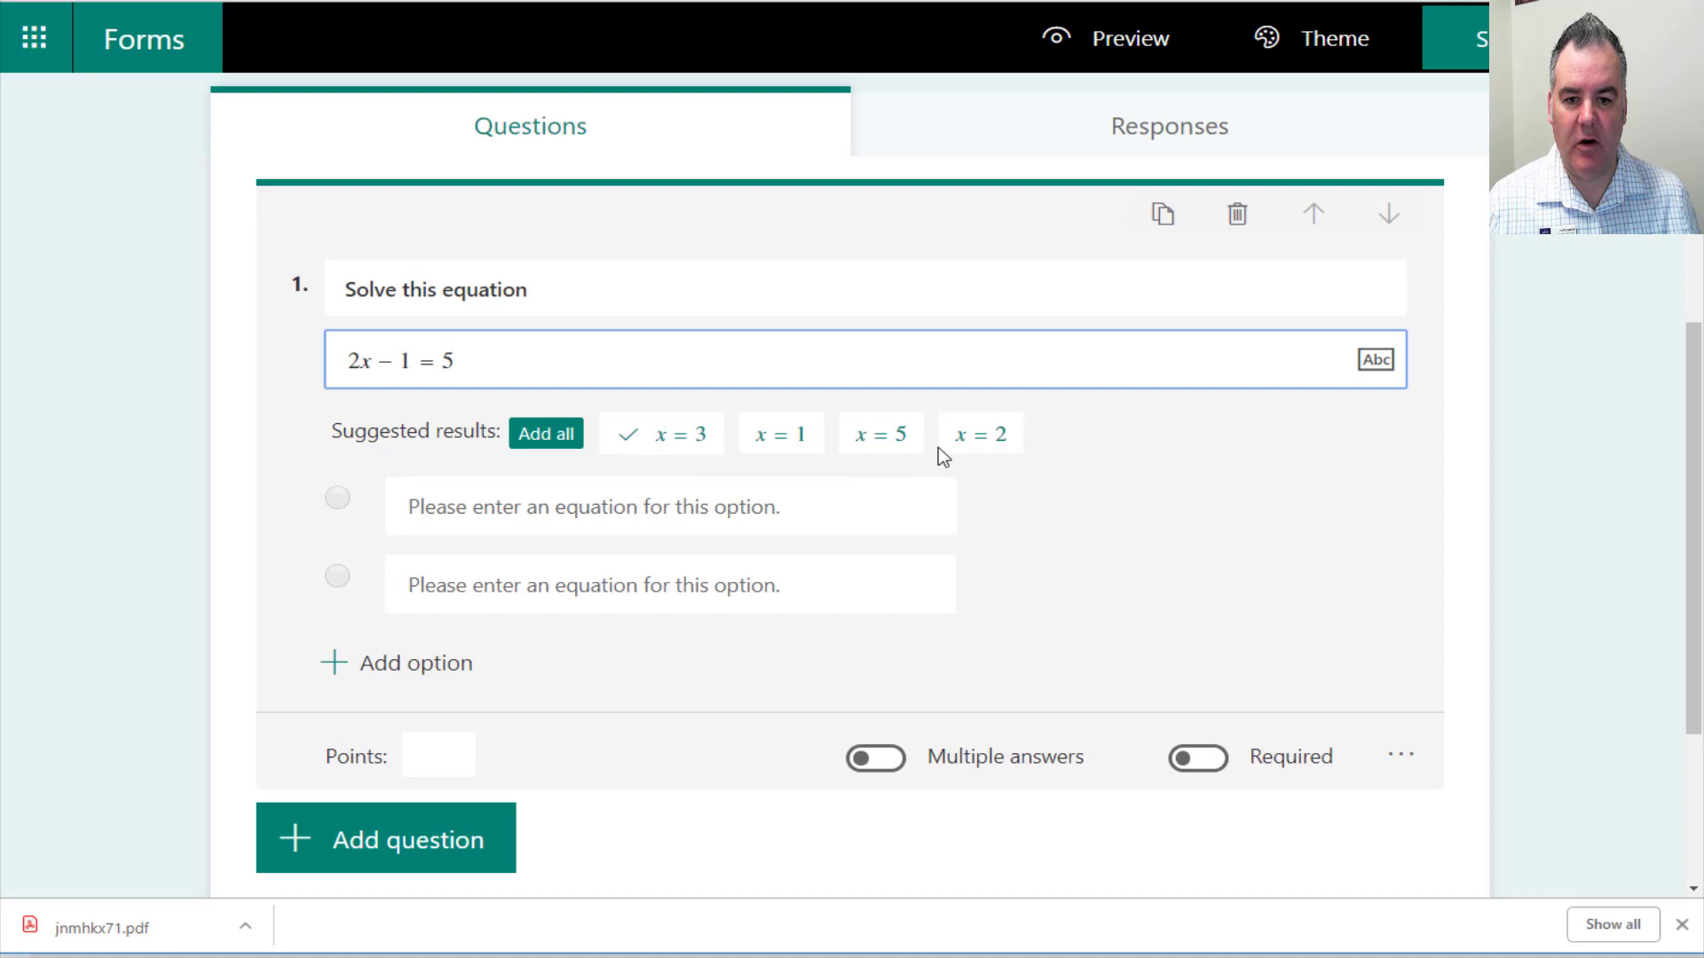
# Add all suggested answers (x = 3 correct), make question 1 required, and begin another question
pyautogui.click(553, 440)
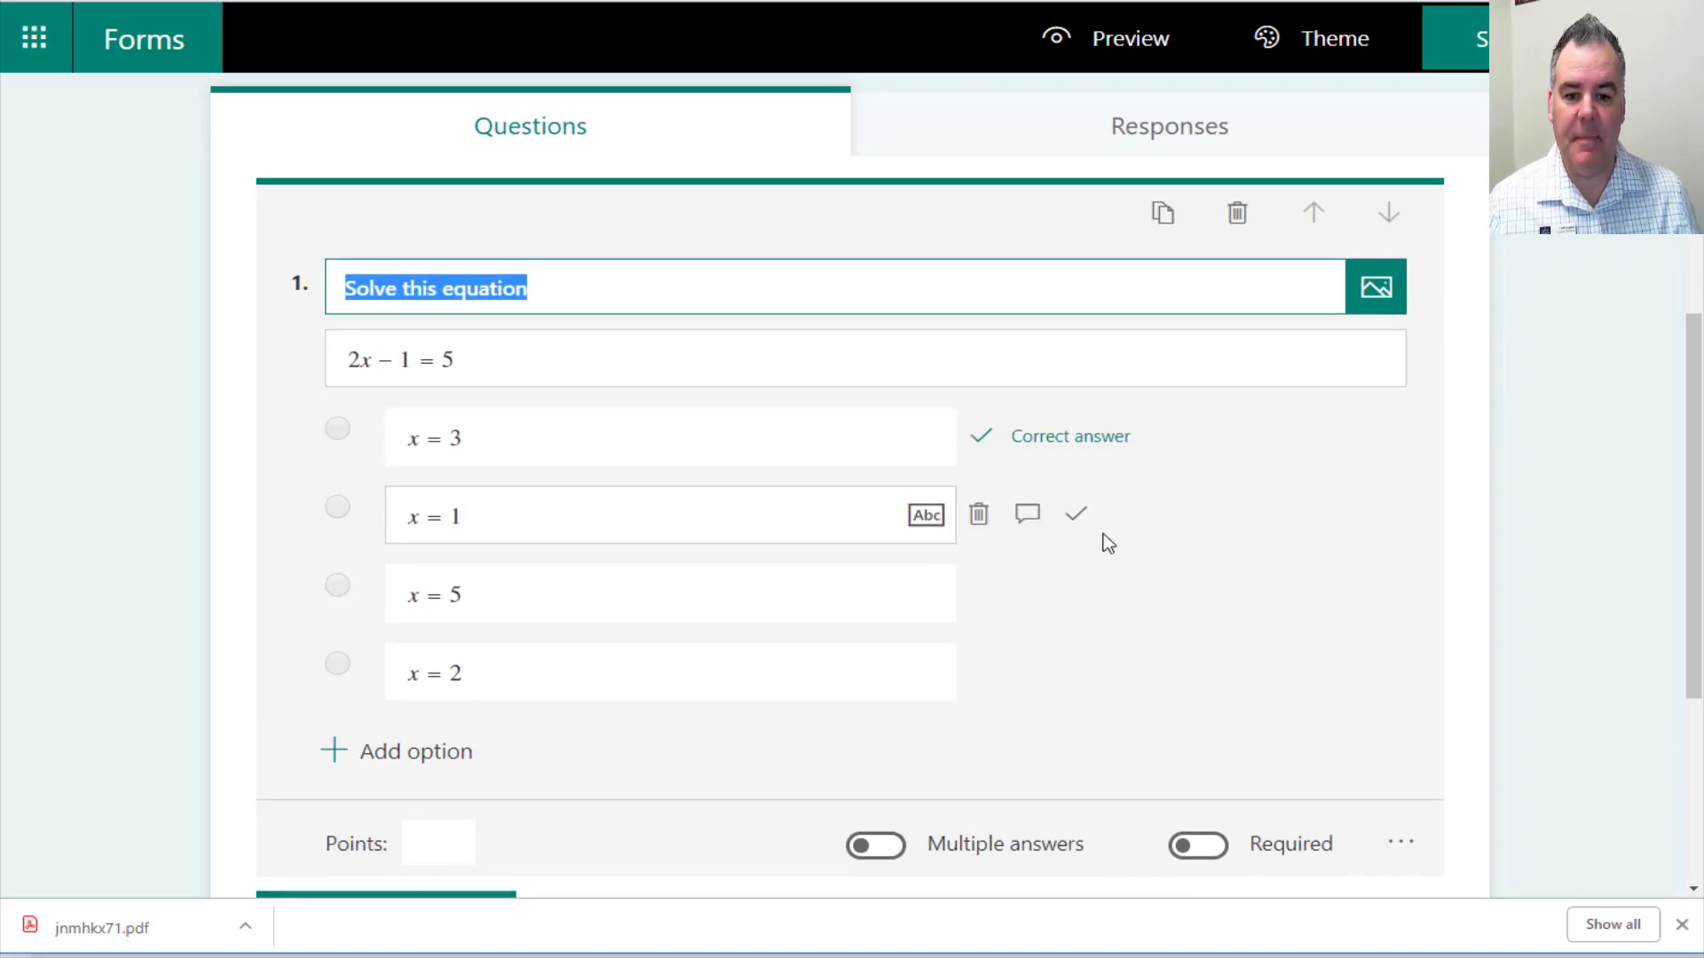
pyautogui.scroll(-1, 1104, 540)
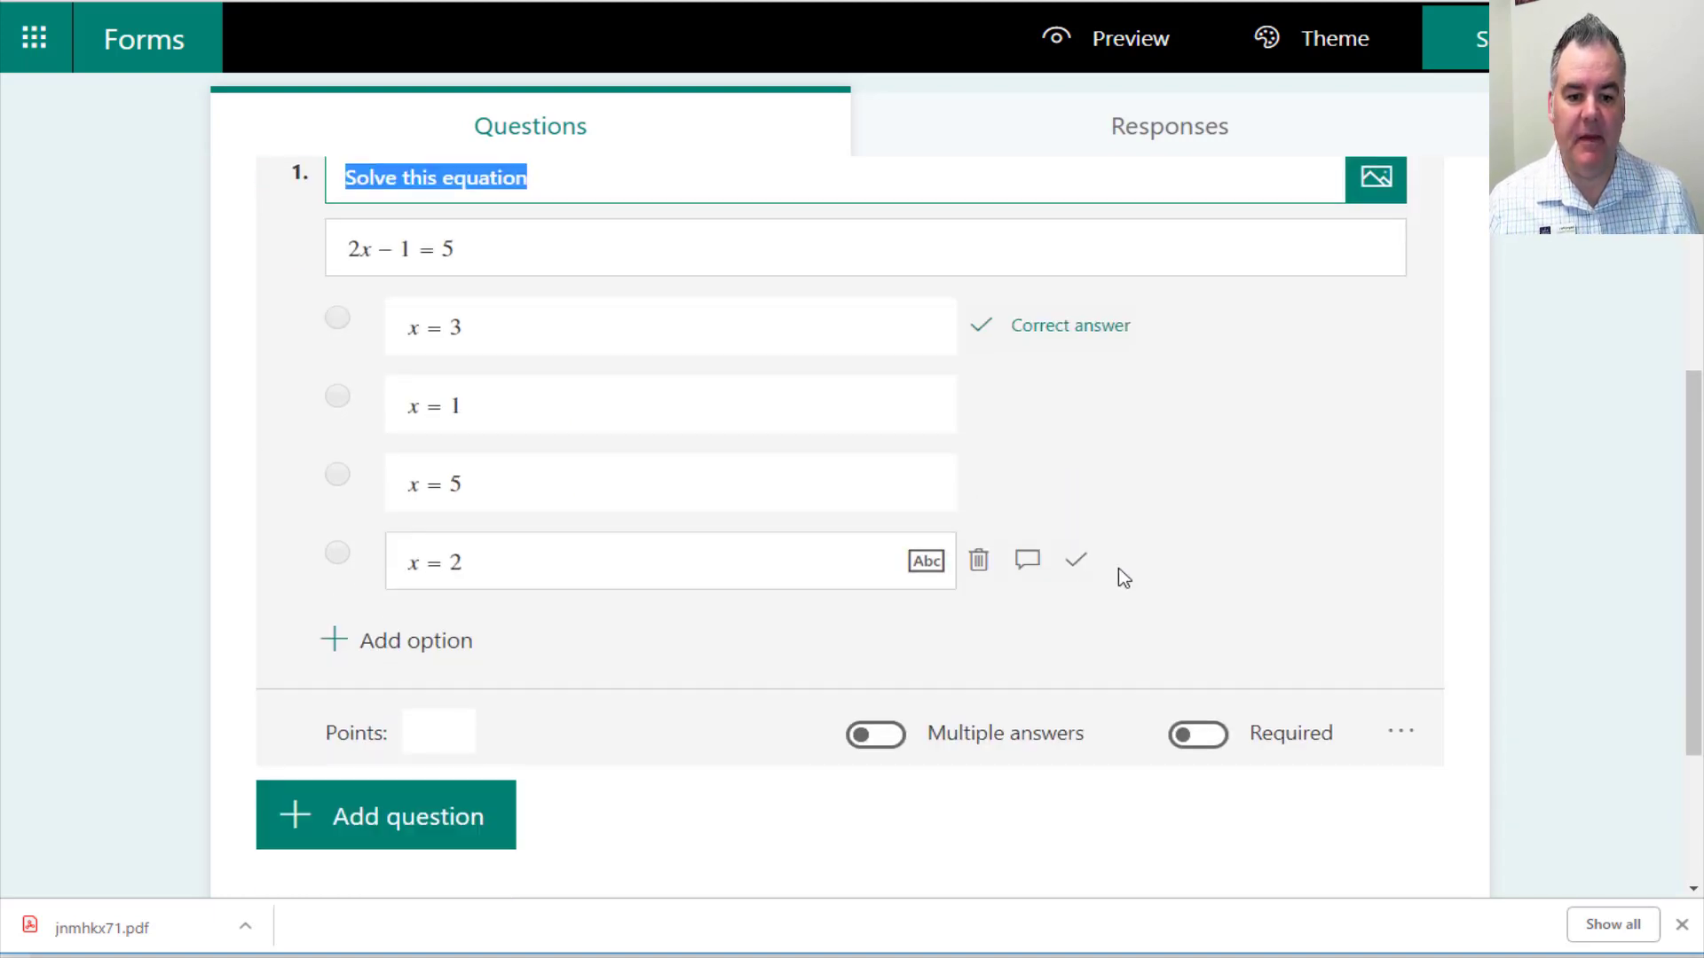
pyautogui.click(1209, 744)
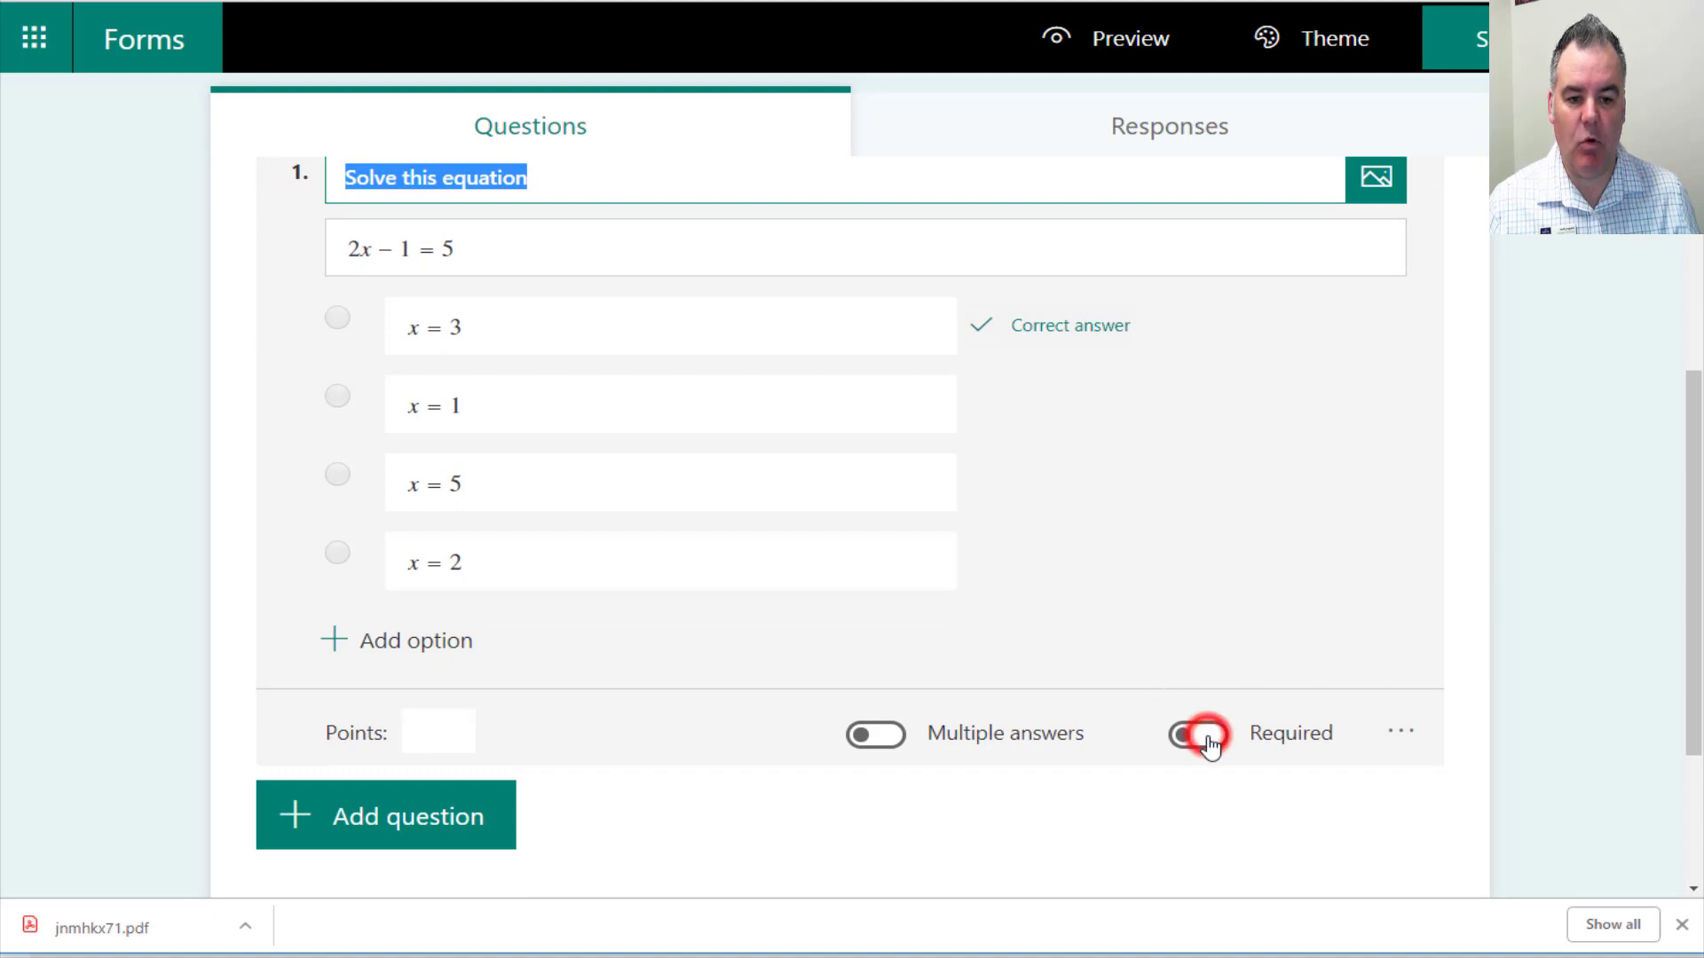
pyautogui.click(372, 822)
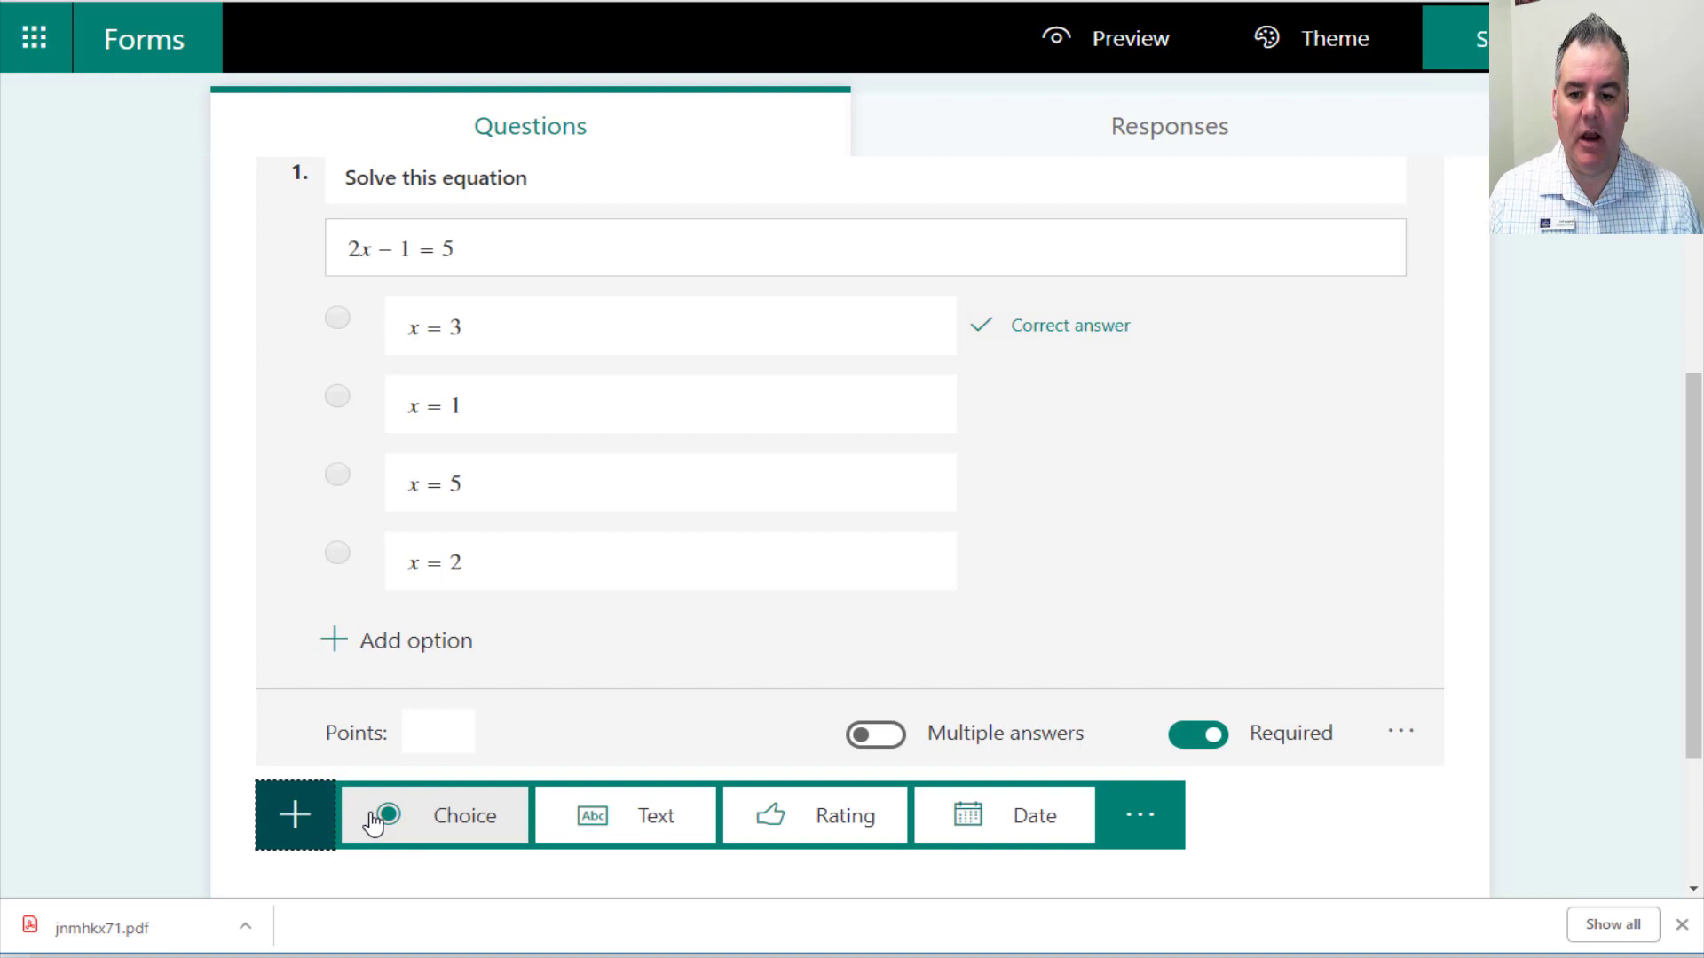
pyautogui.scroll(-3, 1328, 597)
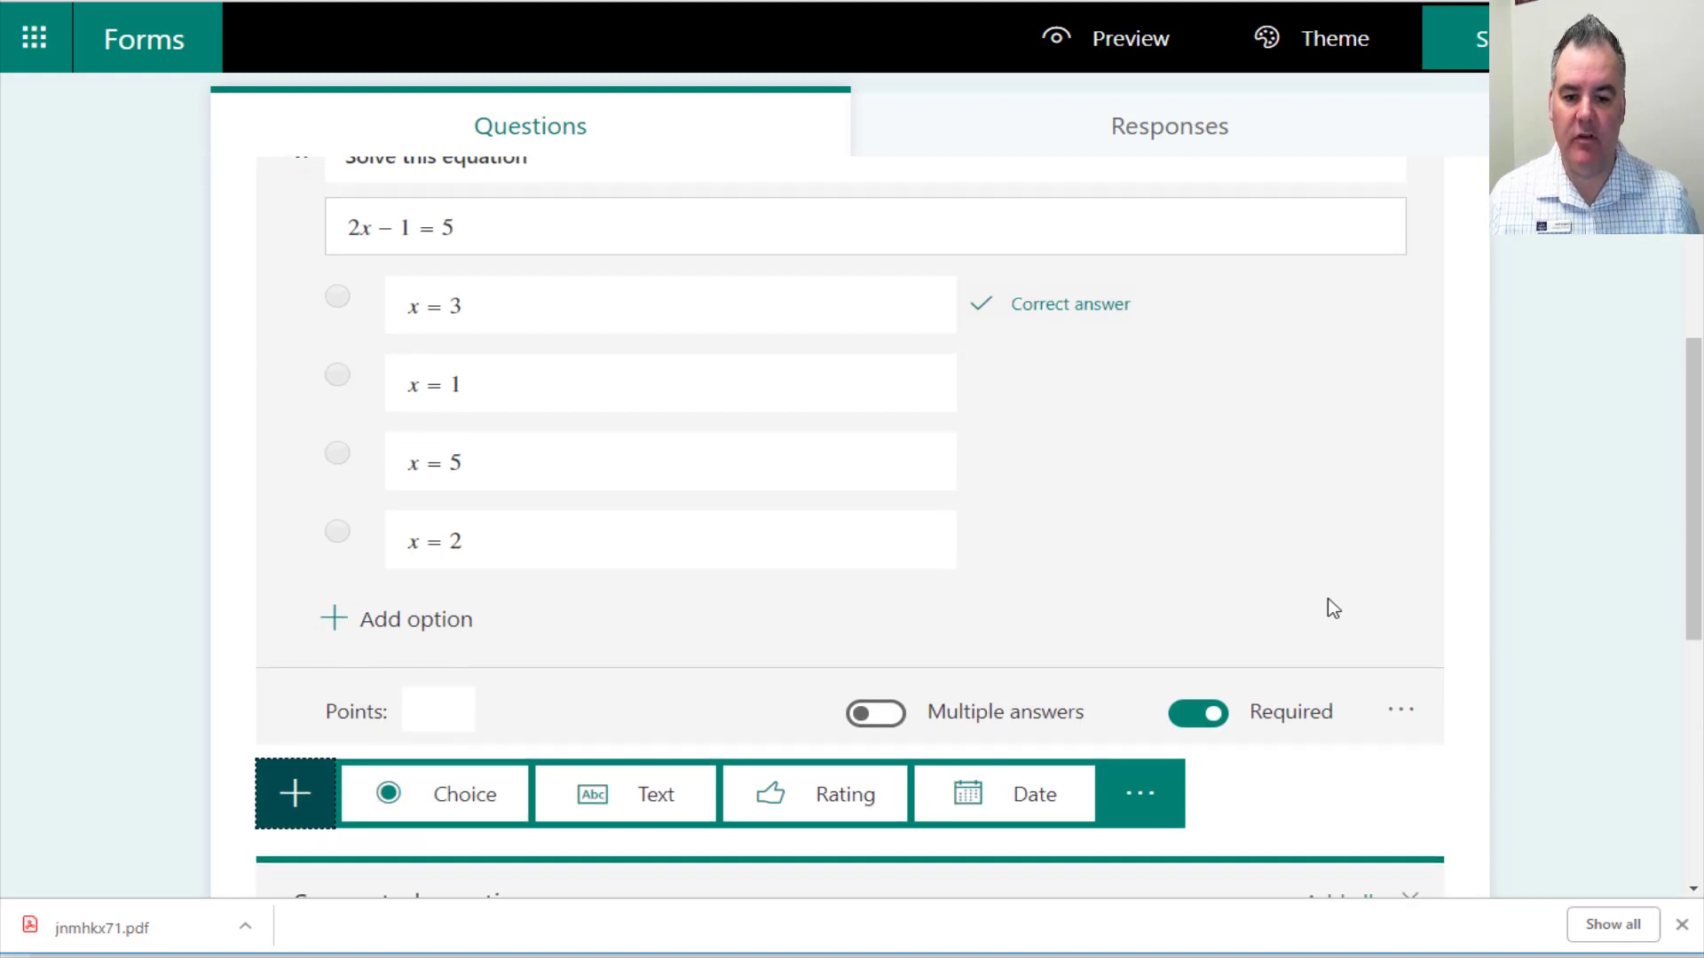
pyautogui.scroll(-2, 1339, 621)
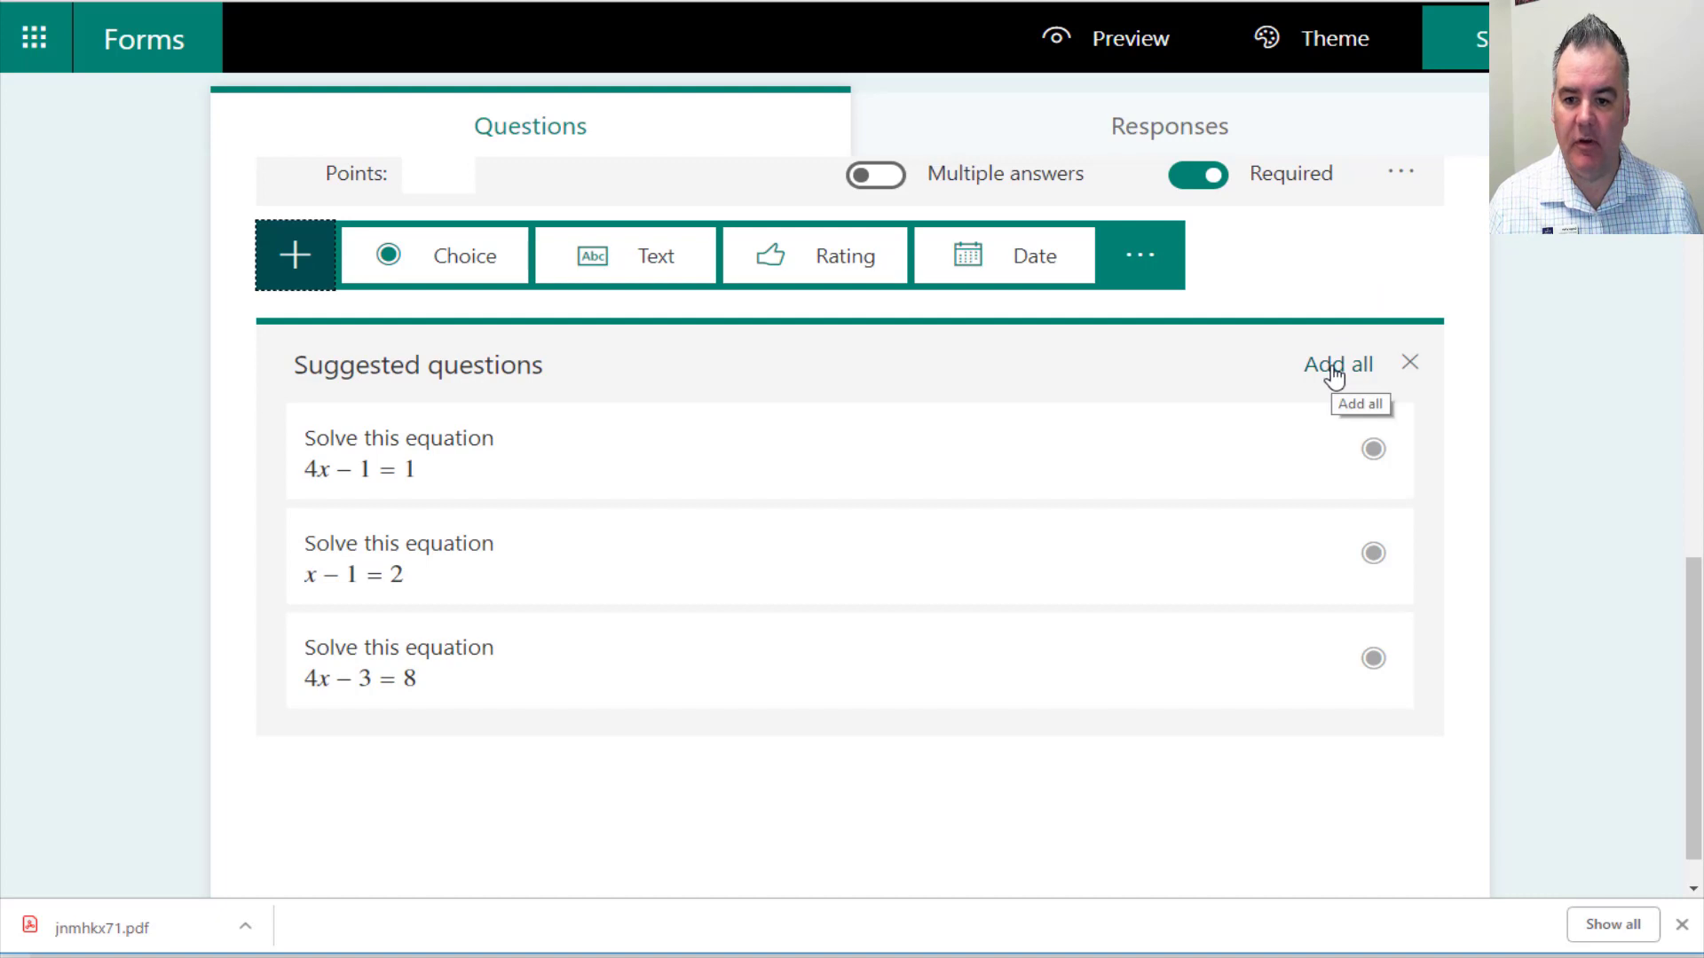
# Add all three suggested equation questions (4x − 1 = 1, x − 1 = 2, 4x − 3 = 8)
pyautogui.click(1331, 369)
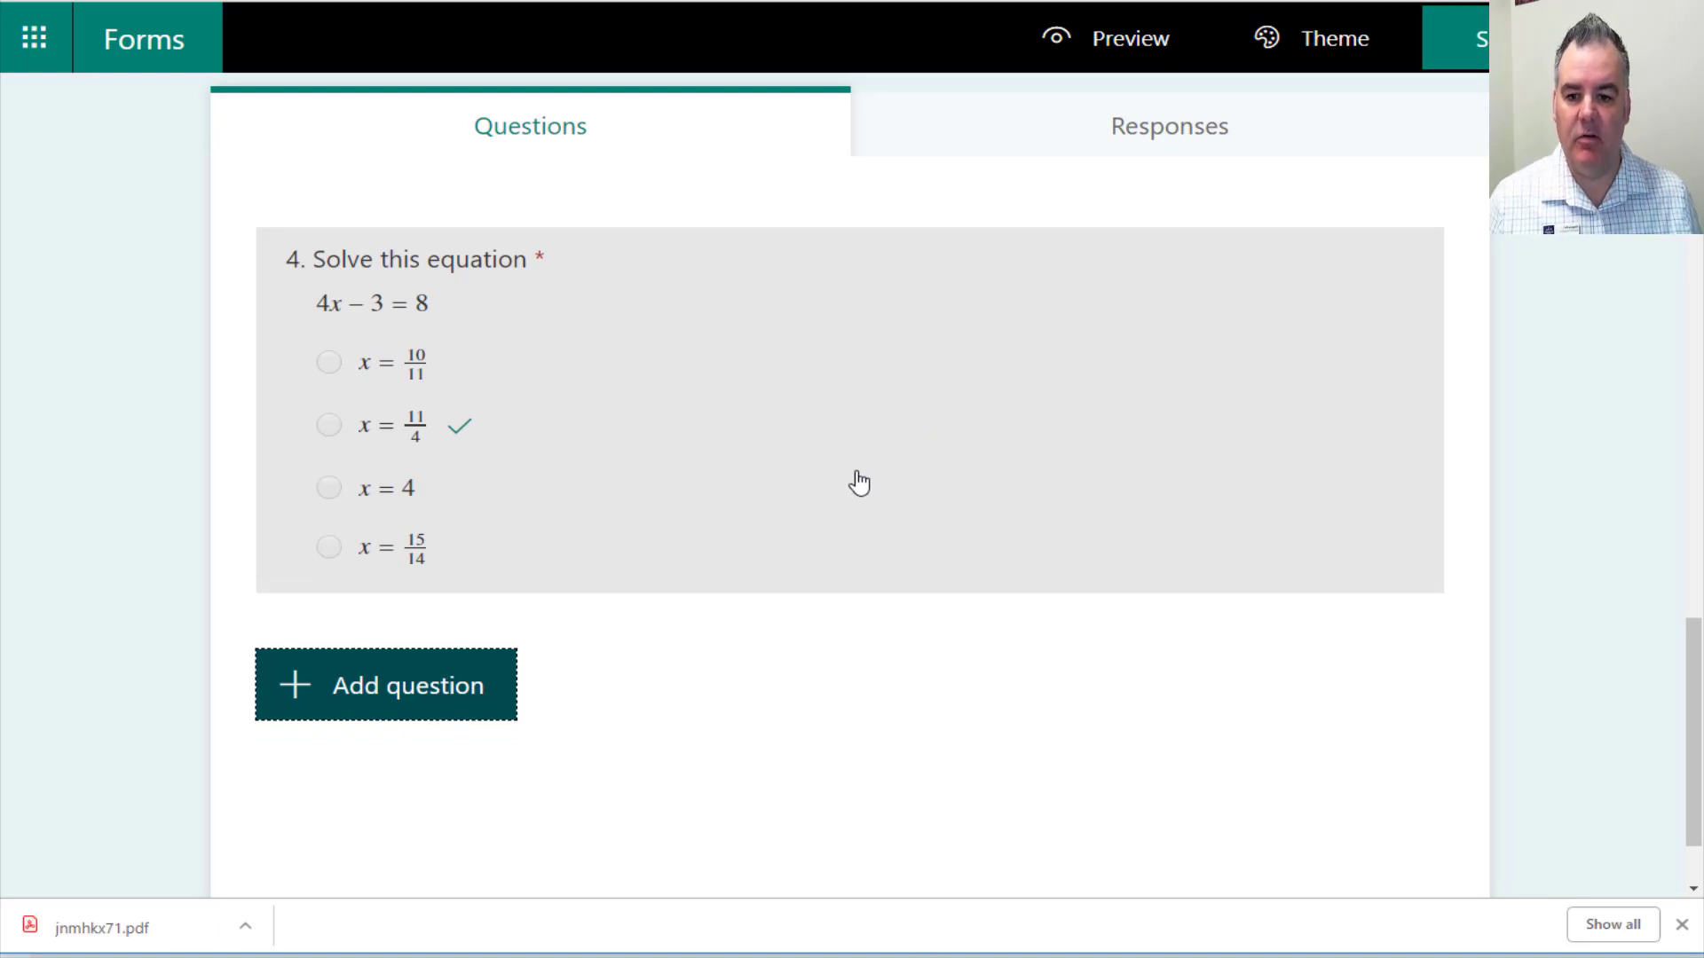
pyautogui.scroll(1, 860, 484)
pyautogui.scroll(2, 860, 486)
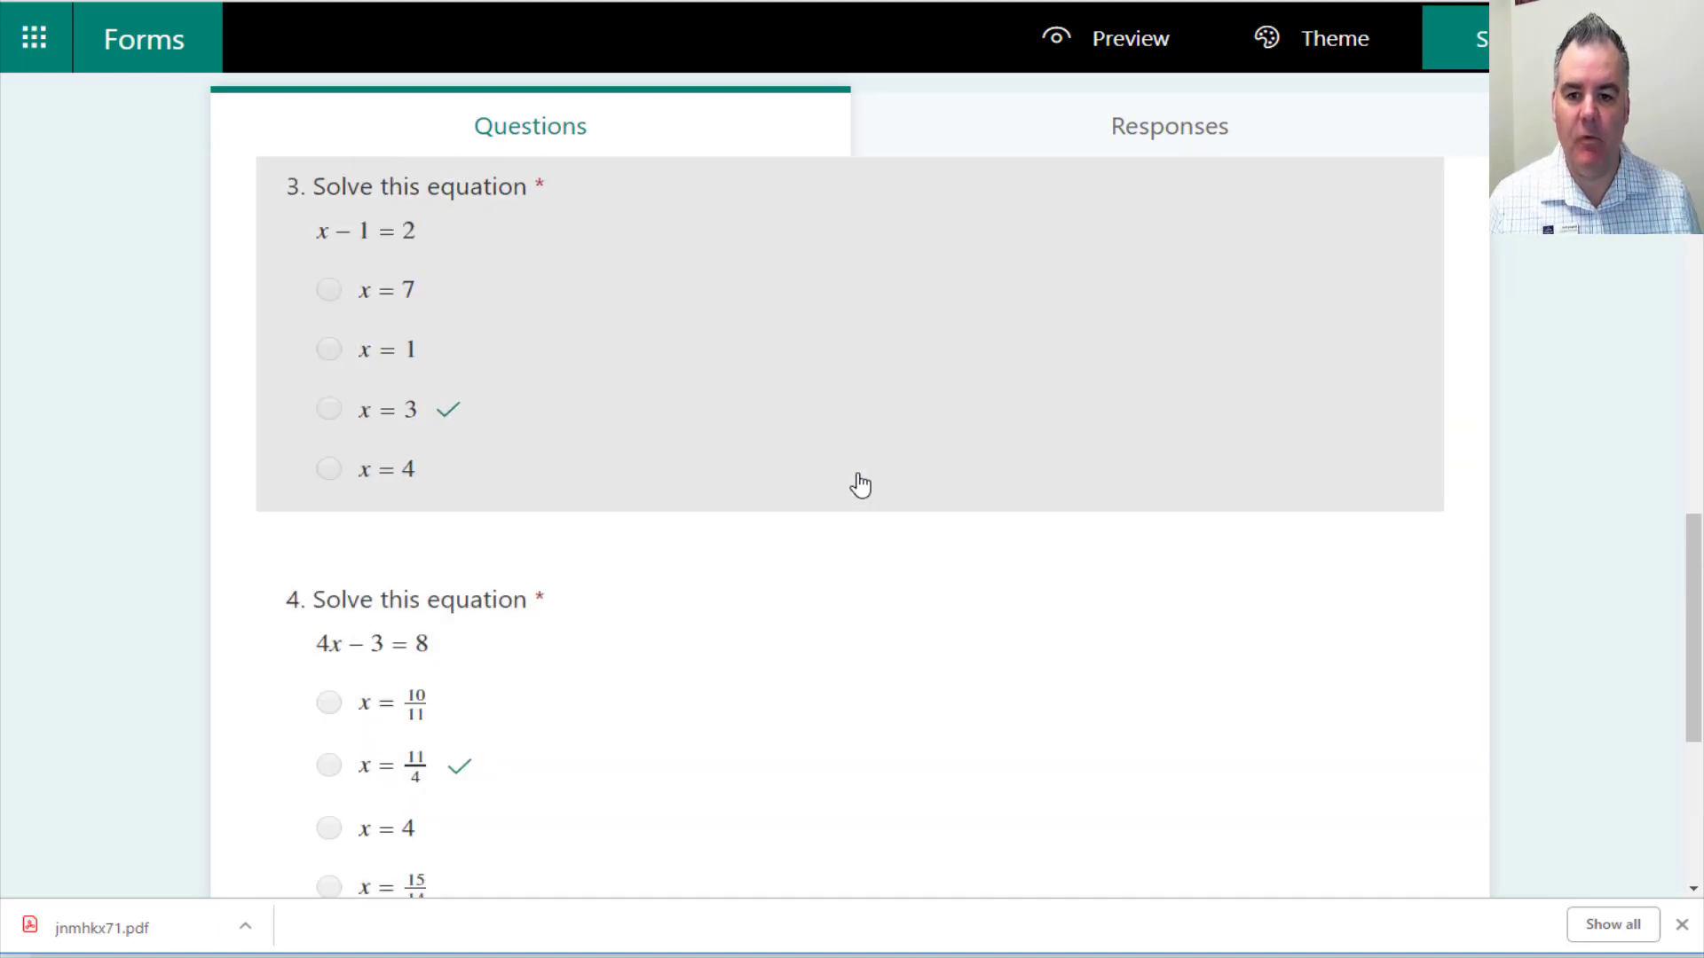
pyautogui.scroll(3, 859, 484)
pyautogui.scroll(2, 860, 484)
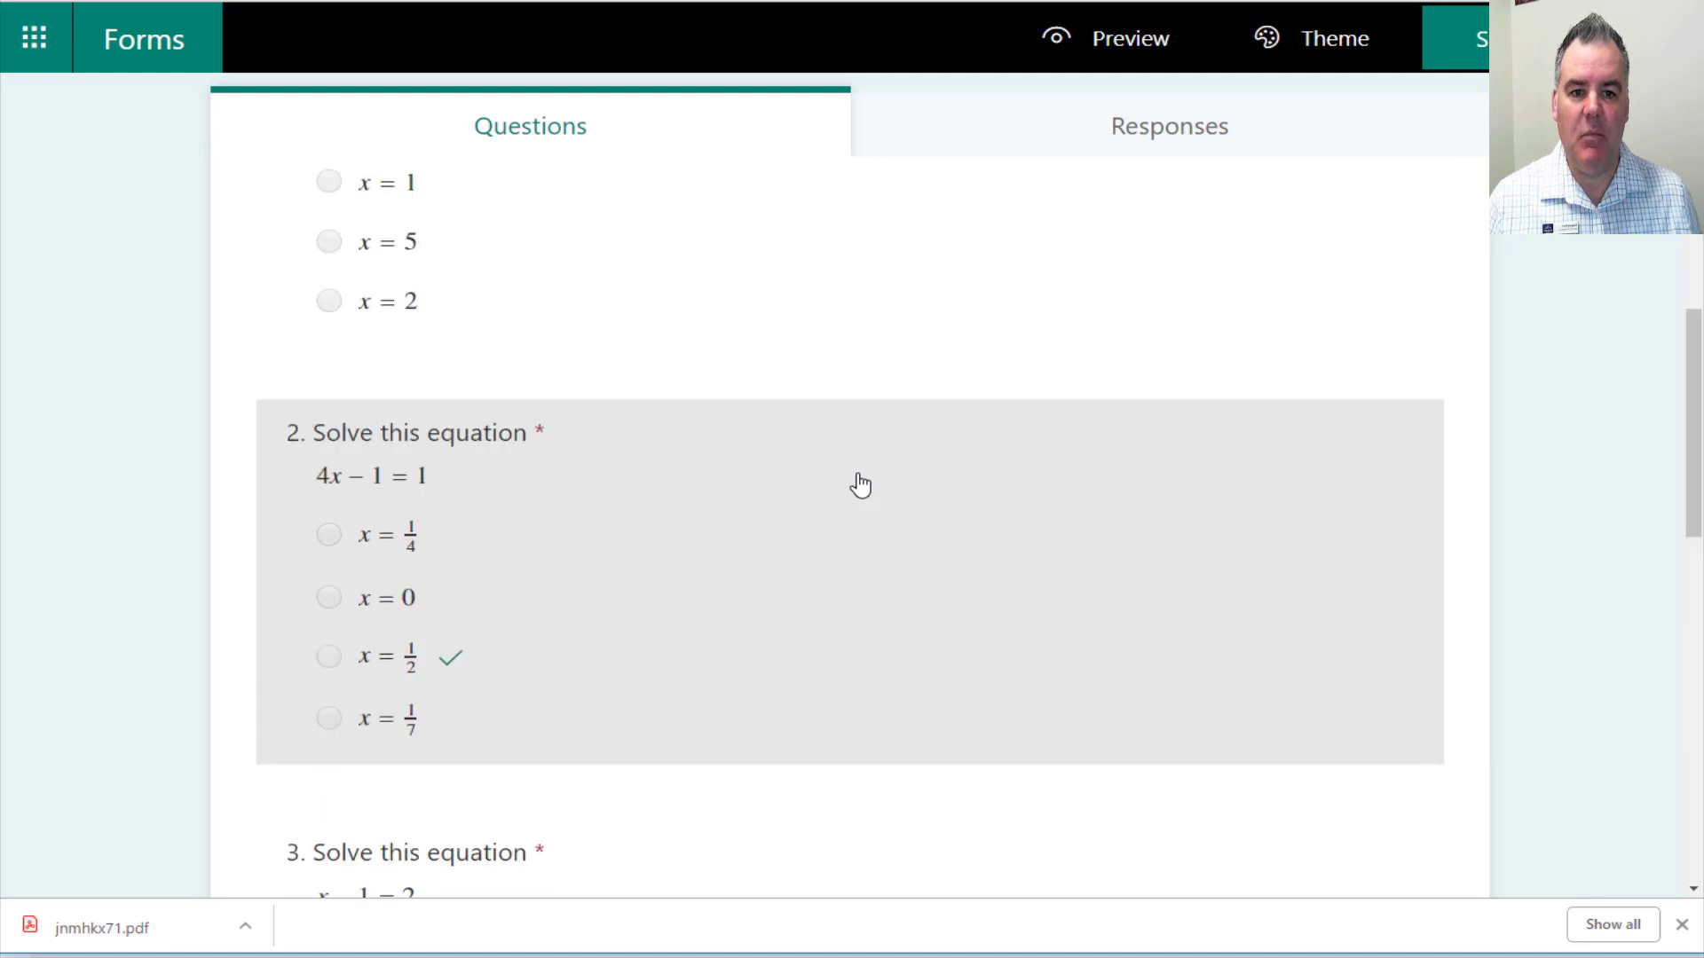
pyautogui.scroll(2, 861, 485)
pyautogui.scroll(2, 859, 485)
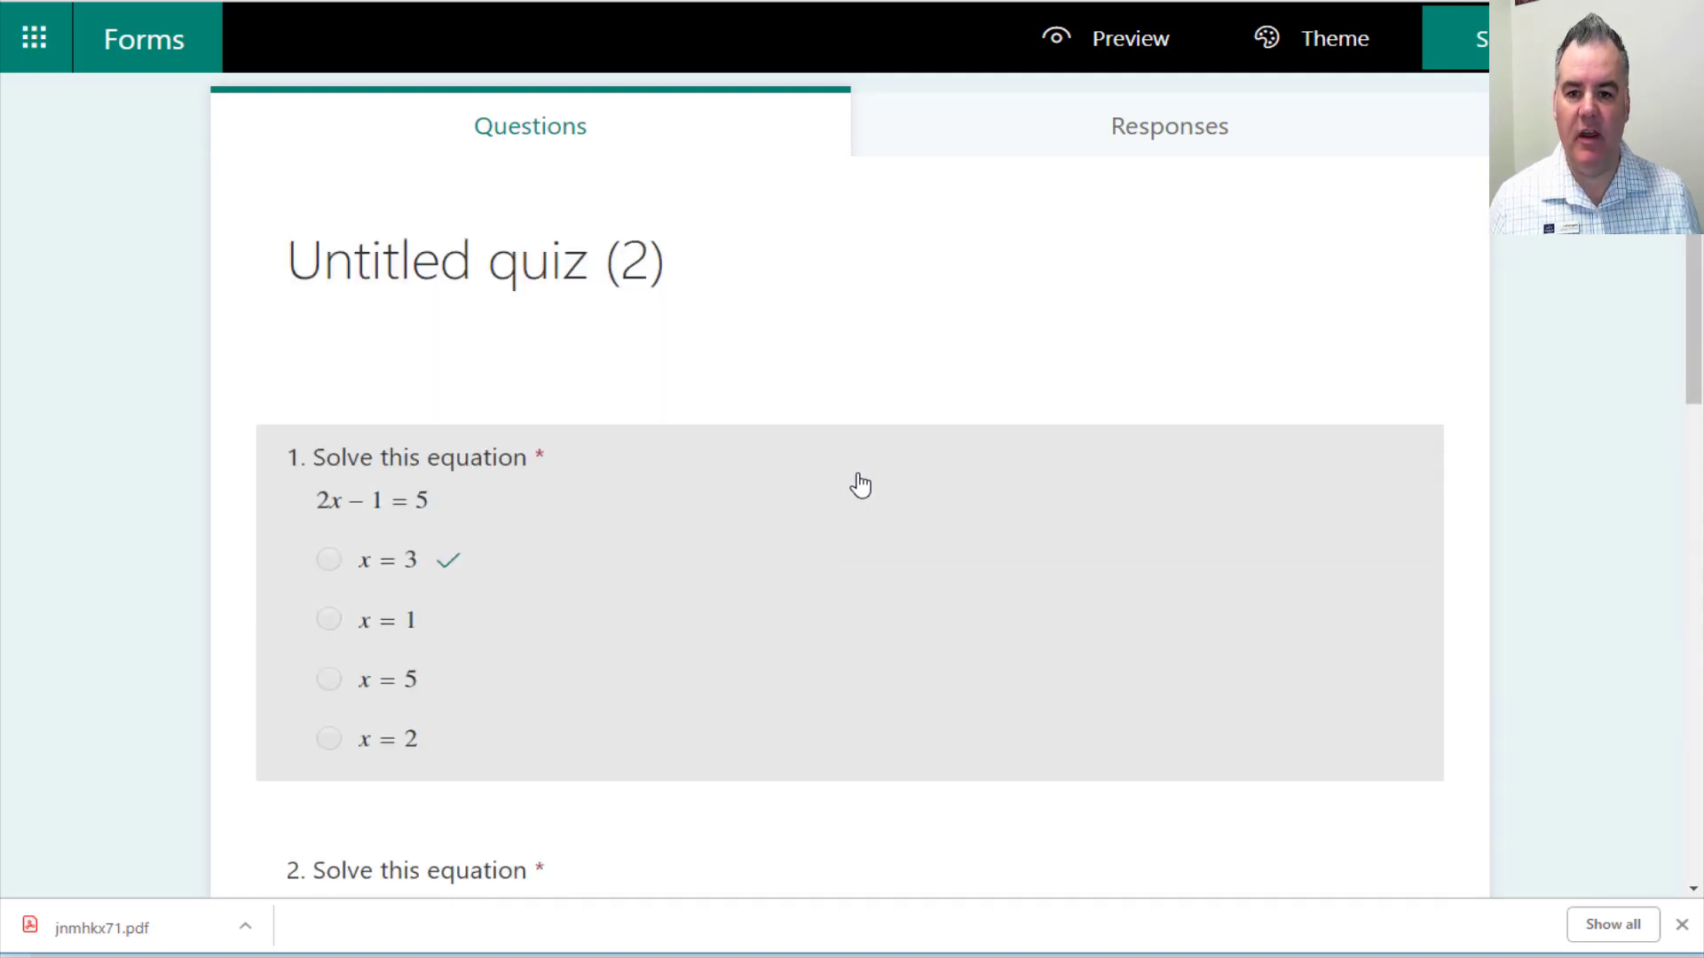
pyautogui.scroll(-2, 863, 484)
pyautogui.scroll(-2, 863, 485)
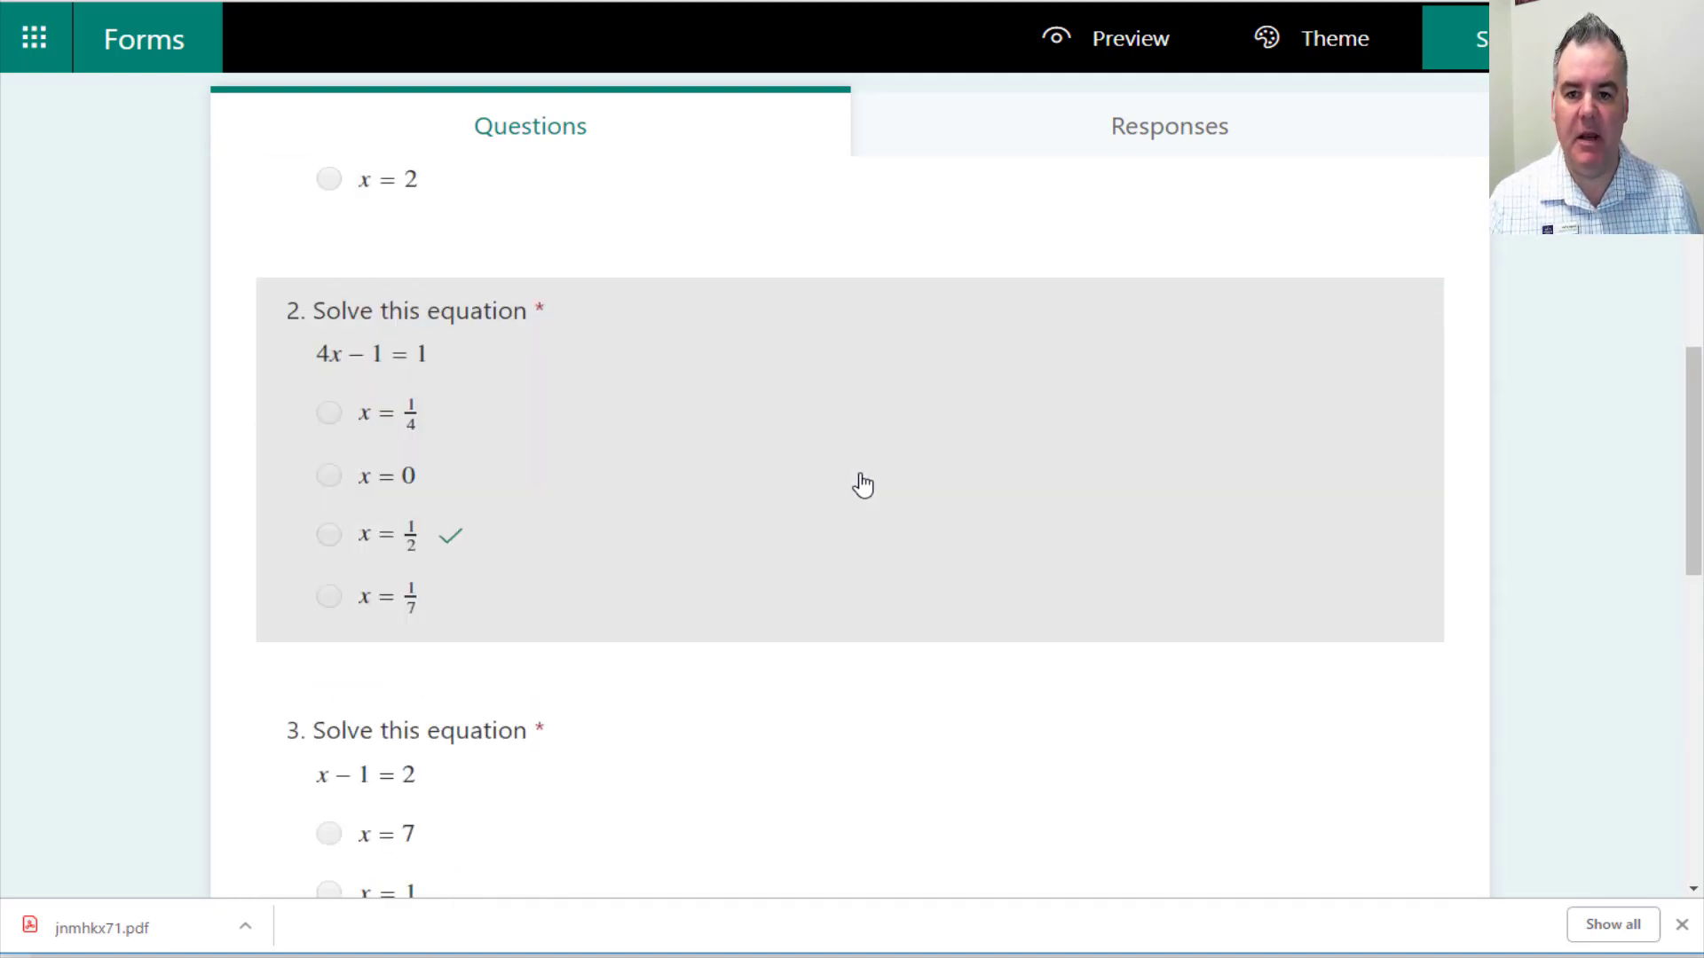
pyautogui.scroll(-3, 880, 484)
pyautogui.scroll(-1, 880, 486)
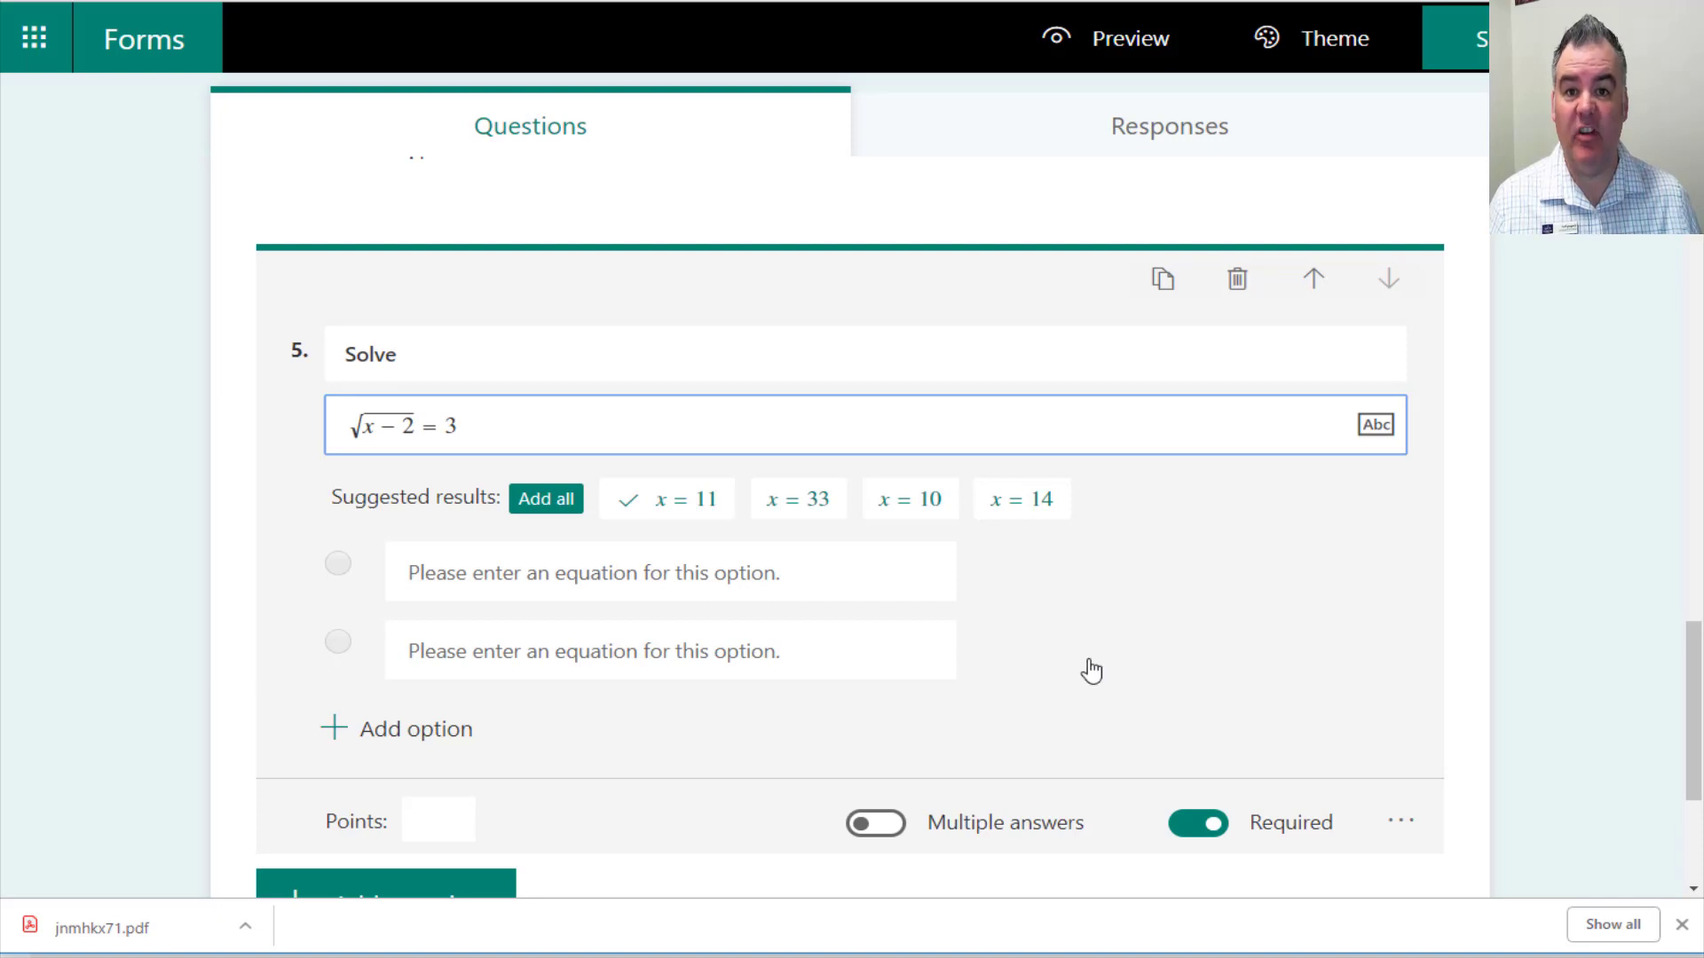
pyautogui.moveTo(599, 507)
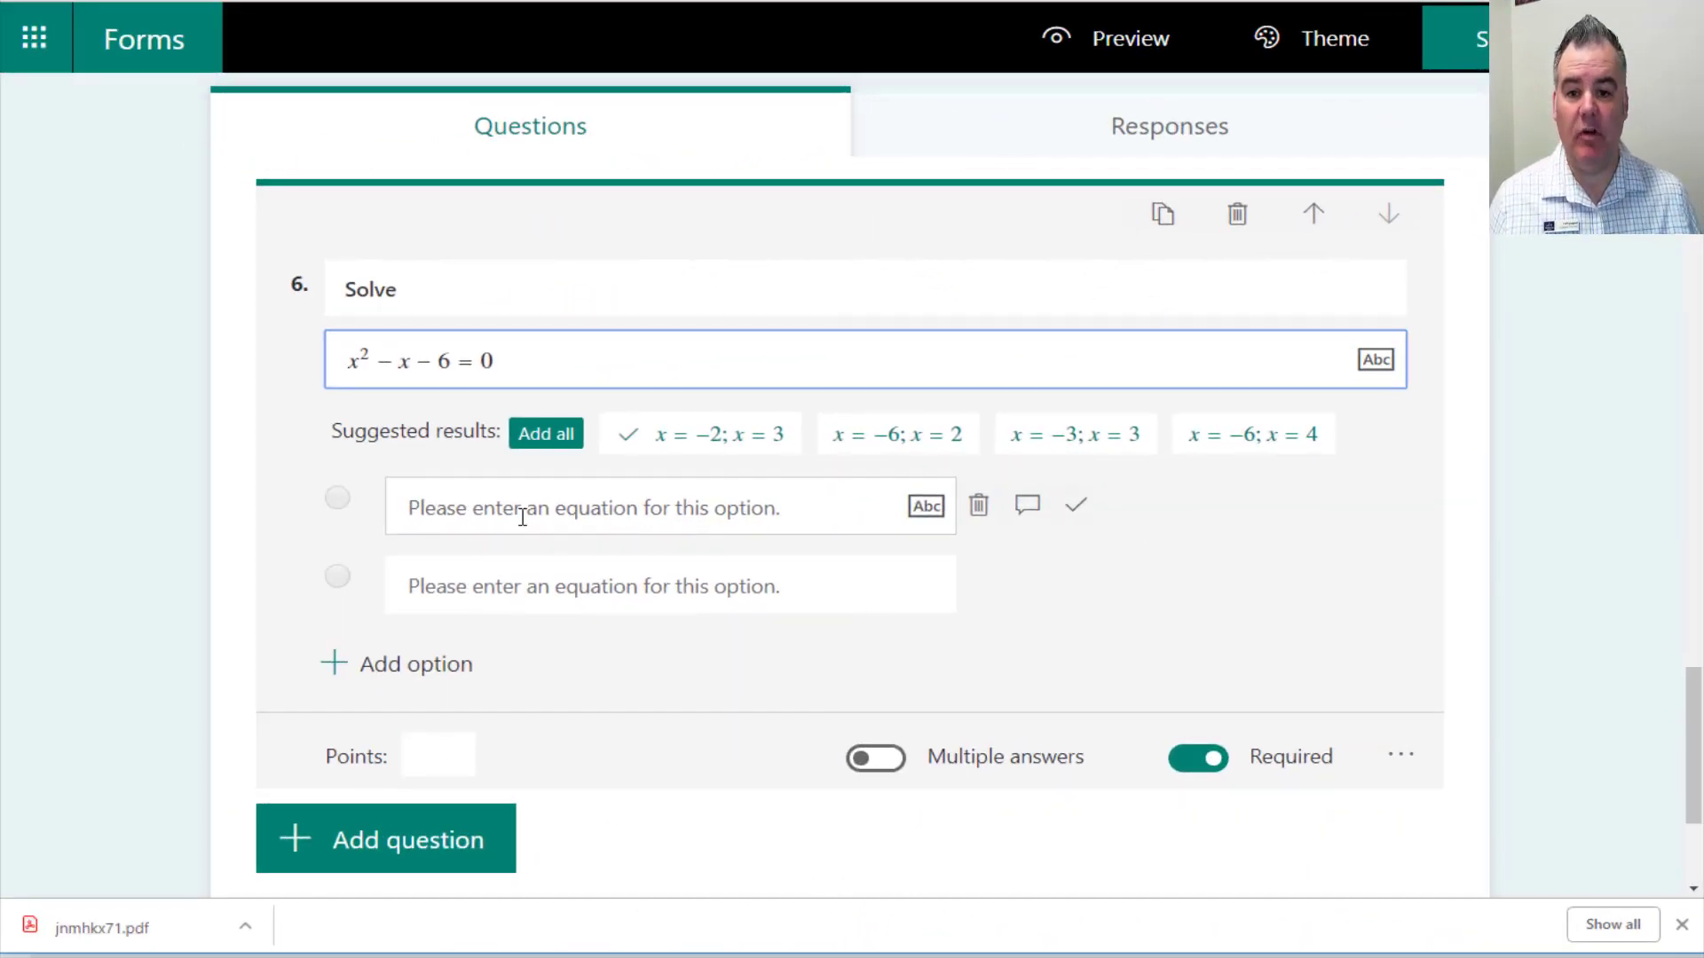
# Add all suggested results as question 6's options with x = −2; x = 3 correct
pyautogui.click(535, 442)
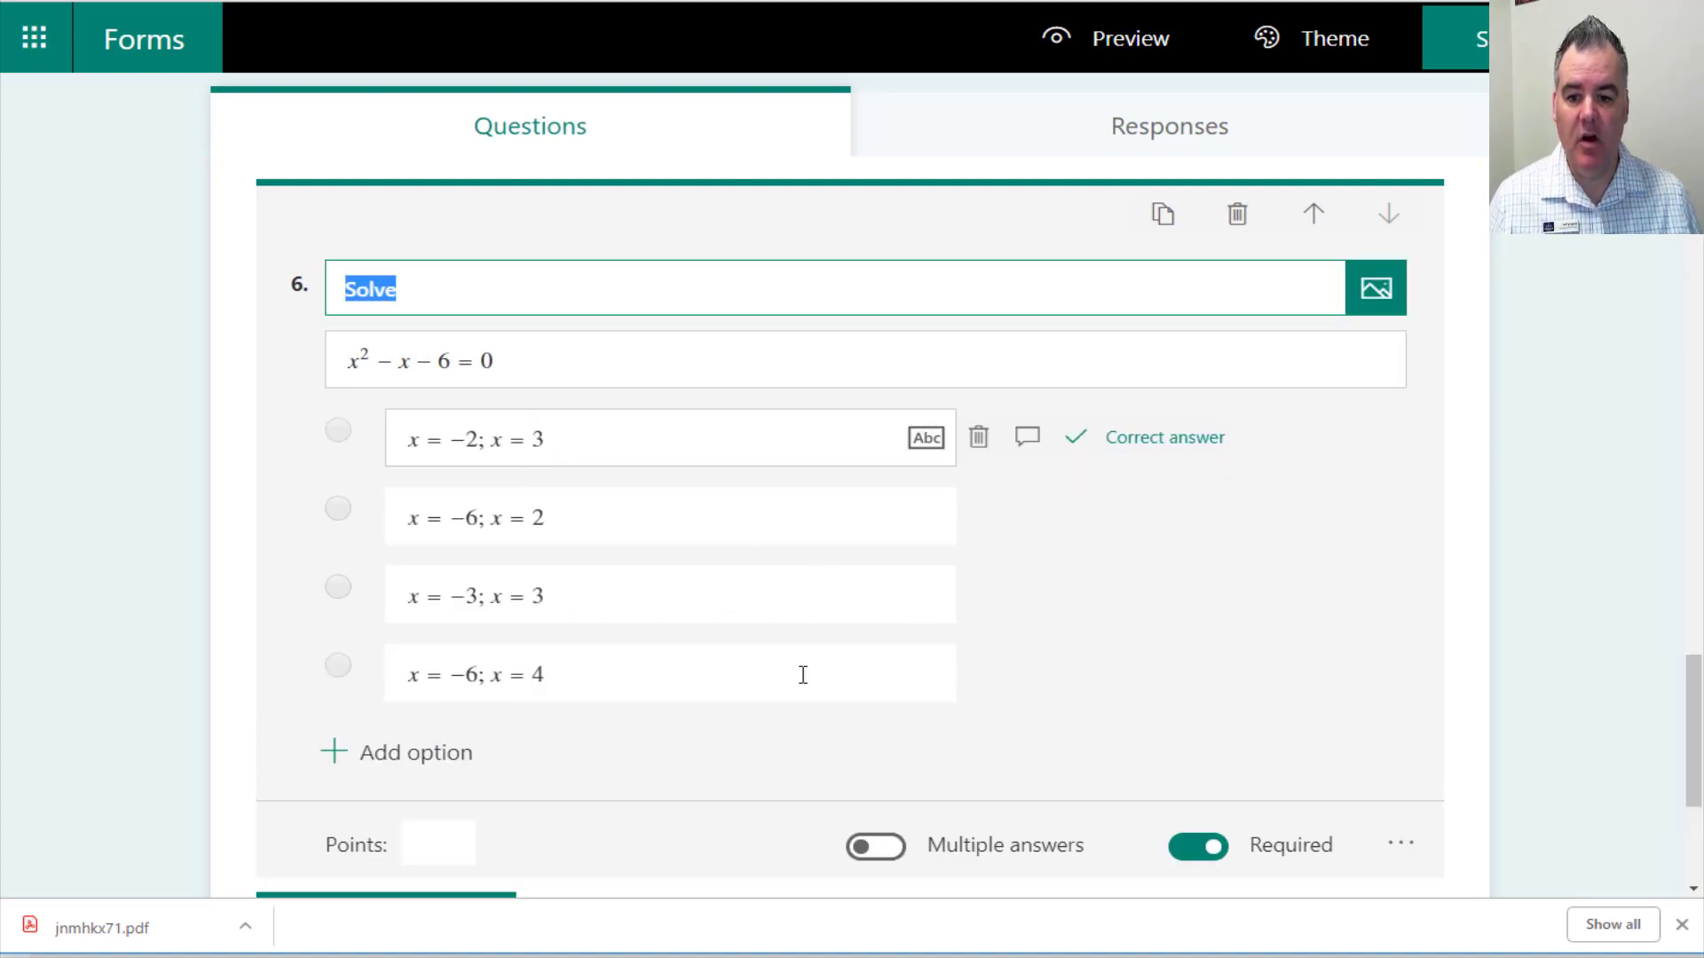
pyautogui.scroll(-2, 576, 749)
pyautogui.click(465, 808)
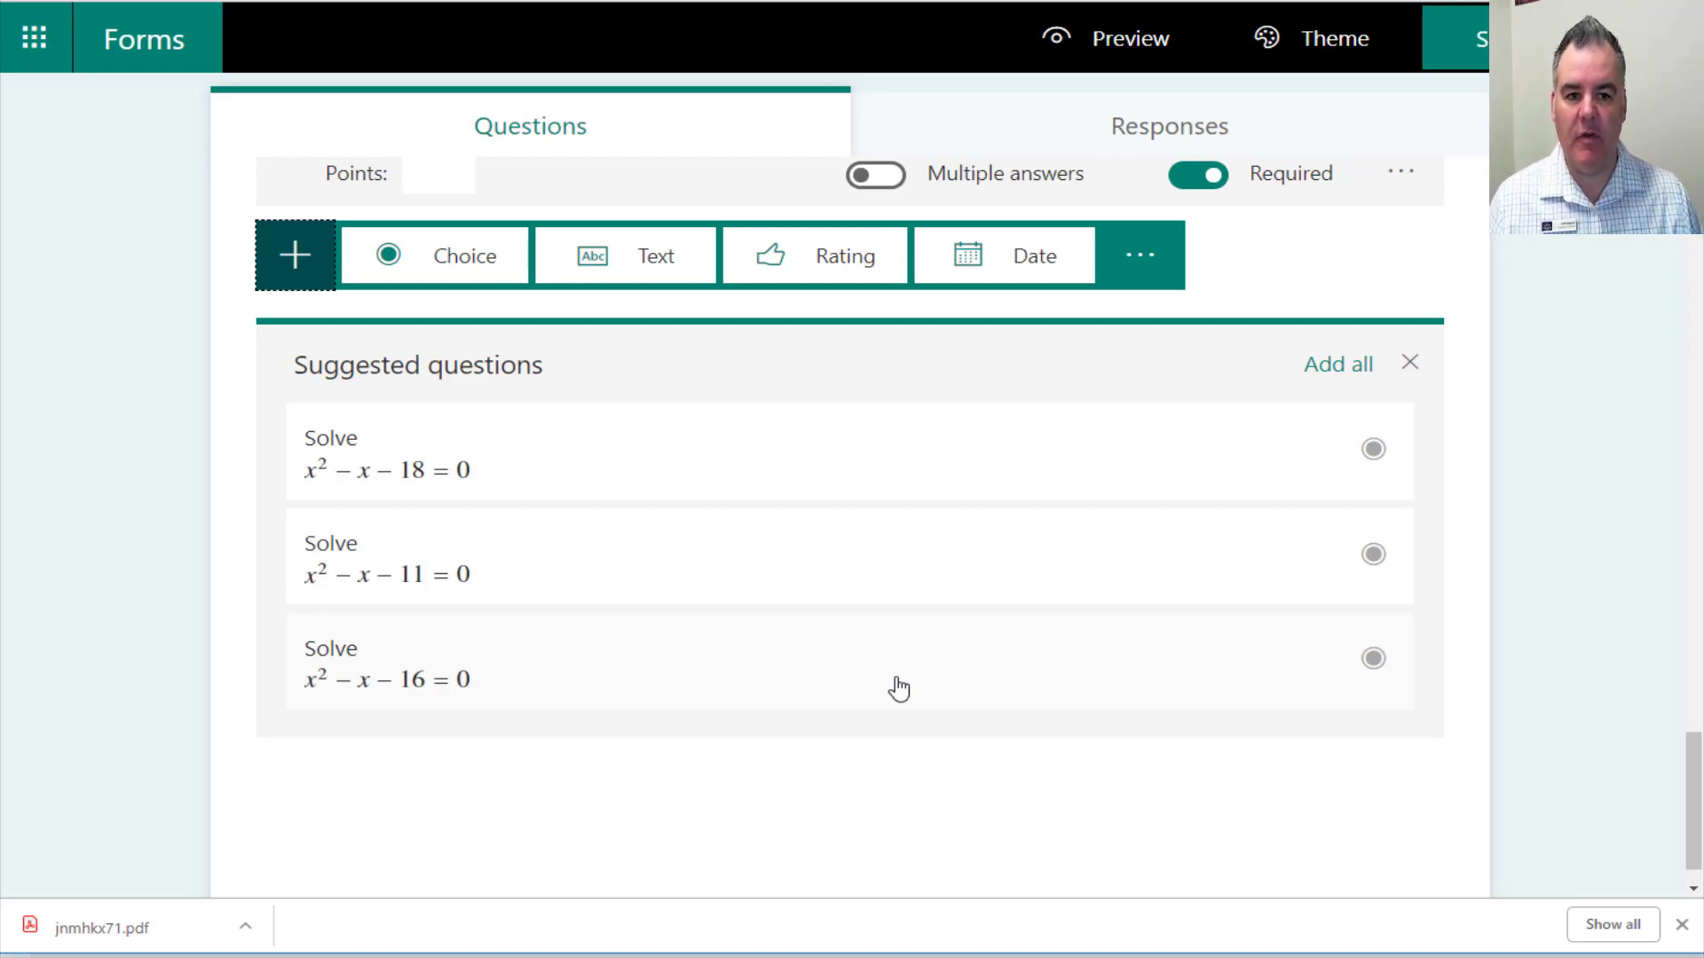
# Add all three suggested quadratic questions (x² − x − 18, x² − x − 11, x² − x − 16 = 0)
pyautogui.click(1336, 382)
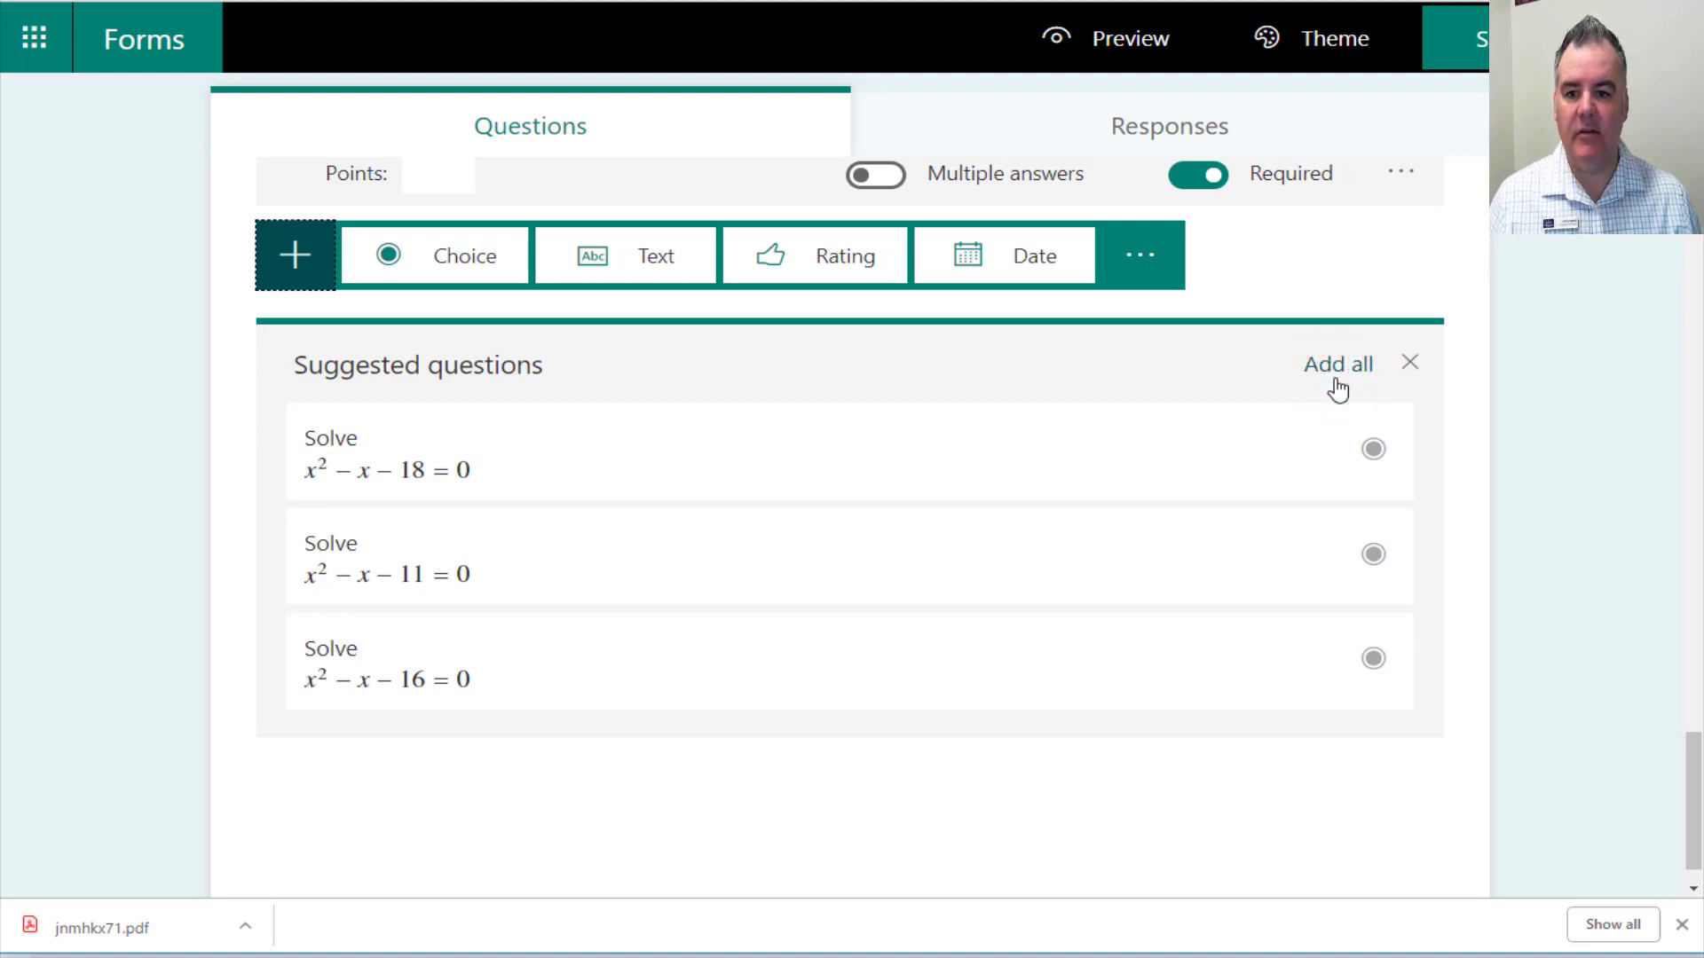